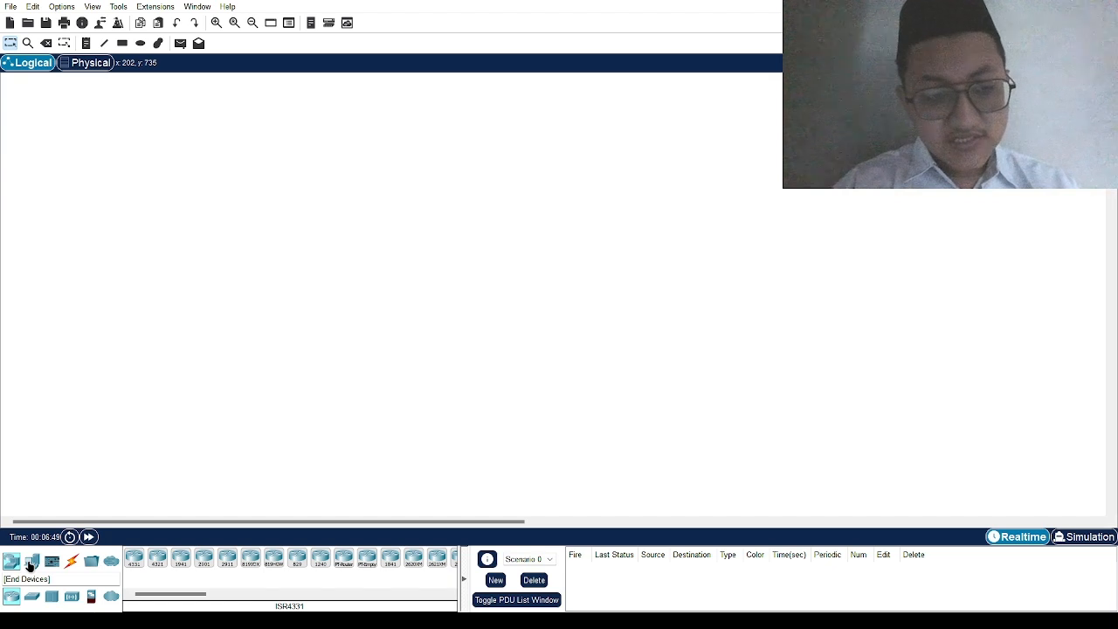
Step: Look through the device and cable categories, then place an 1841 router, Router0, on the canvas
{"action": "left_click", "coordinate": [29, 566]}
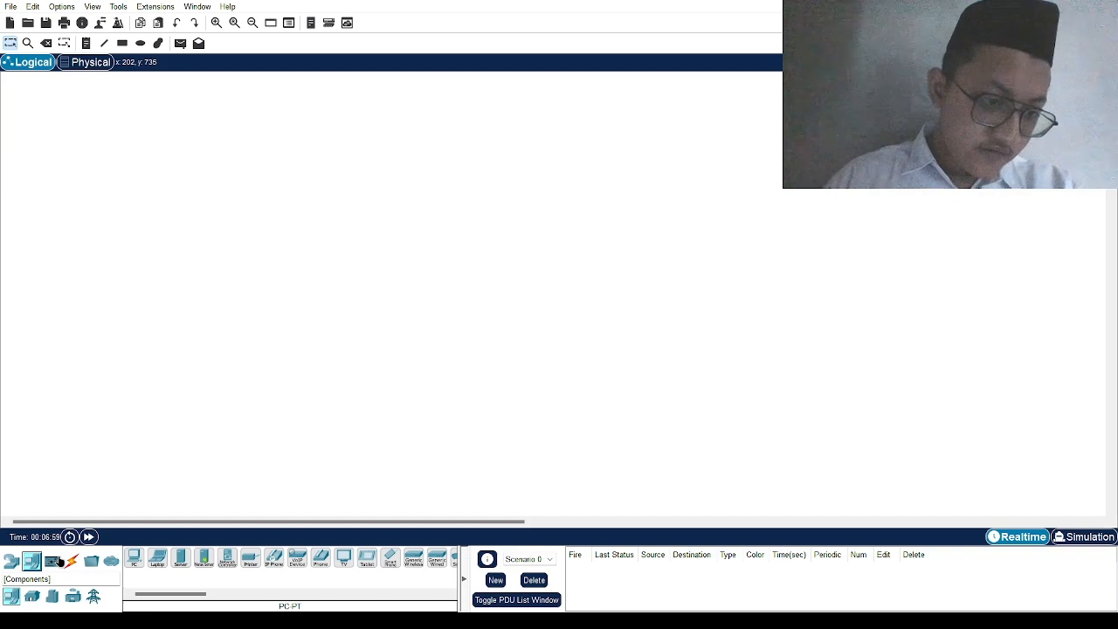
{"action": "left_click", "coordinate": [52, 561]}
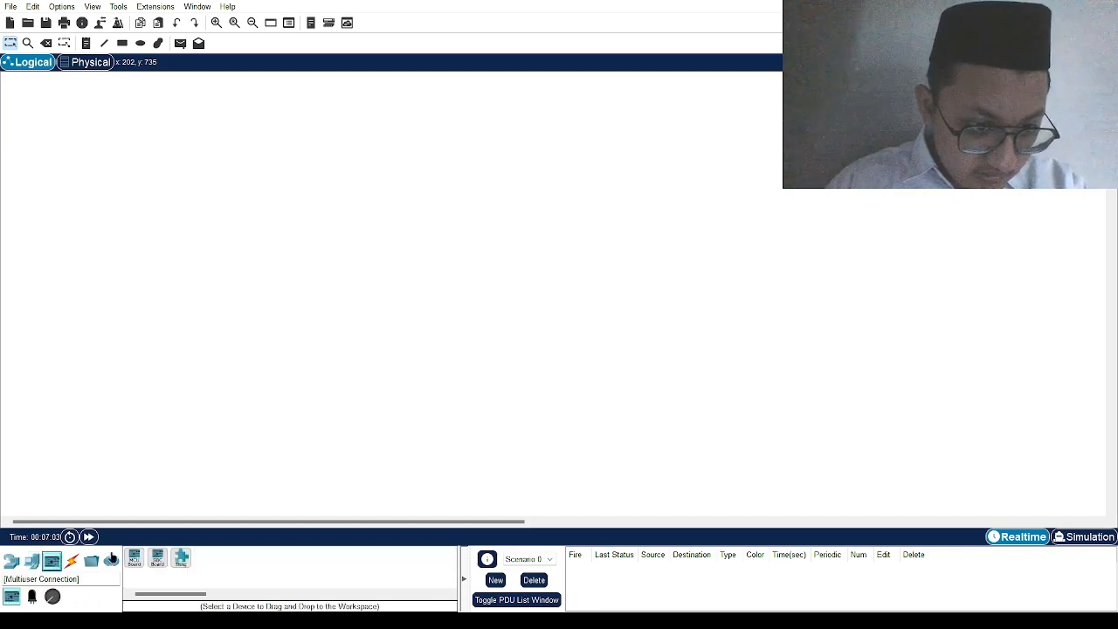
{"action": "left_click", "coordinate": [70, 562]}
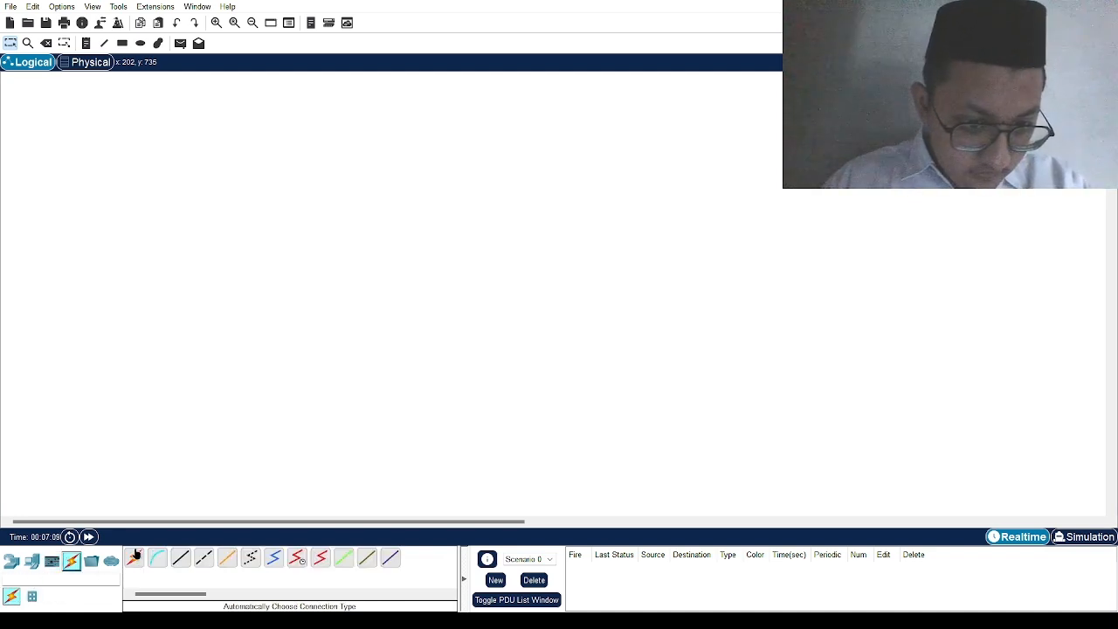
{"action": "left_click", "coordinate": [136, 556]}
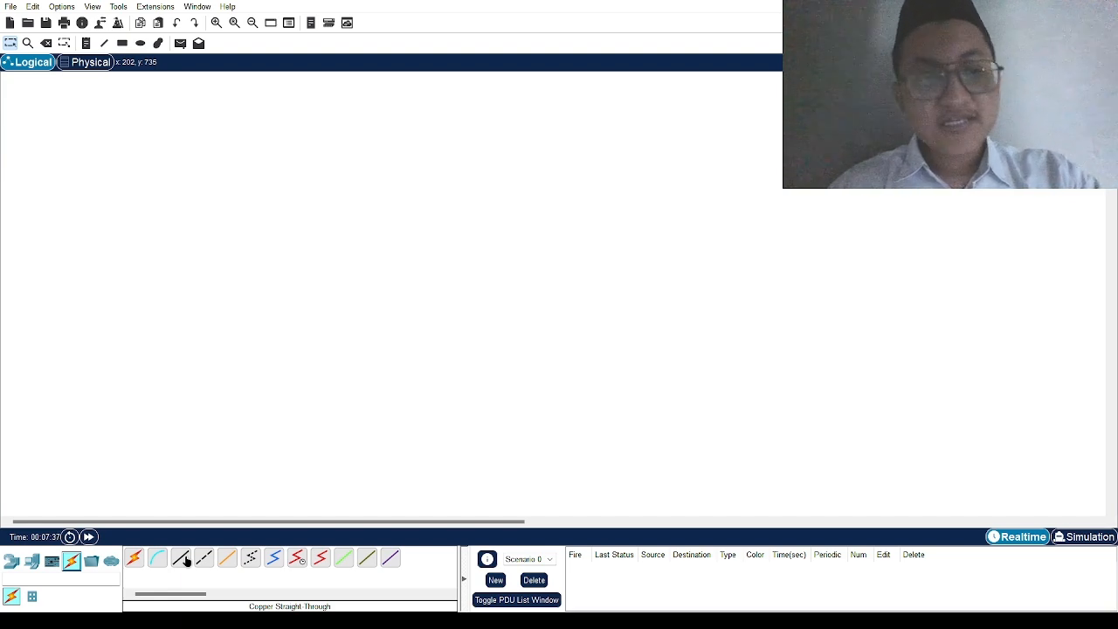
{"action": "left_click", "coordinate": [12, 561]}
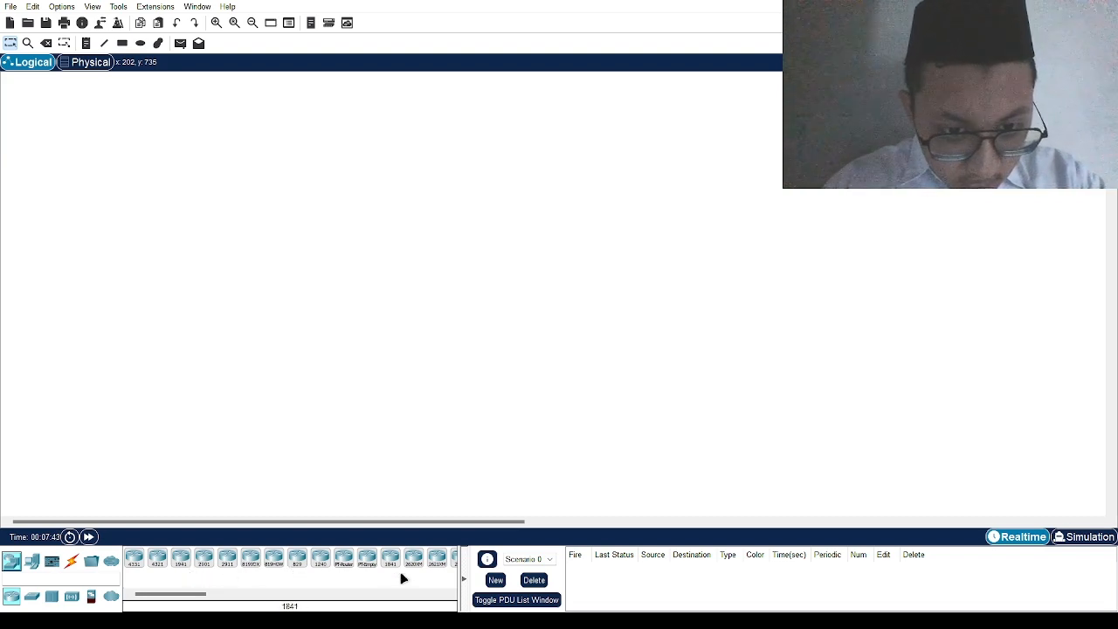
{"action": "left_click_drag", "start_coordinate": [400, 573], "coordinate": [381, 343]}
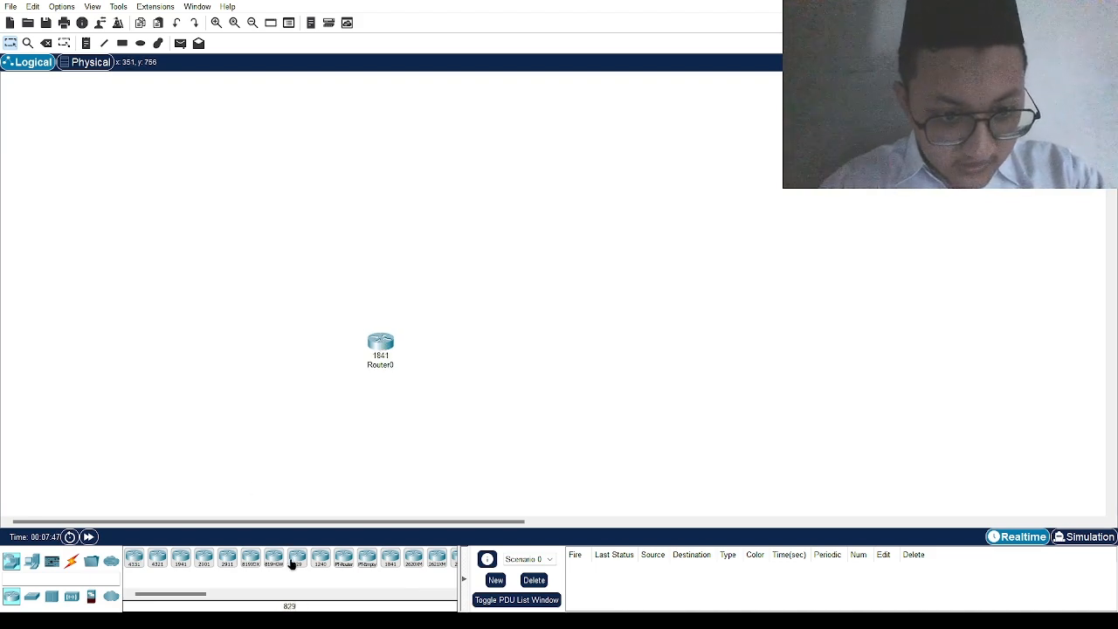
Step: Add a second 1841 router, Router1, and run an automatic cable from Router1 to Router0
{"action": "left_click_drag", "start_coordinate": [390, 560], "coordinate": [524, 362]}
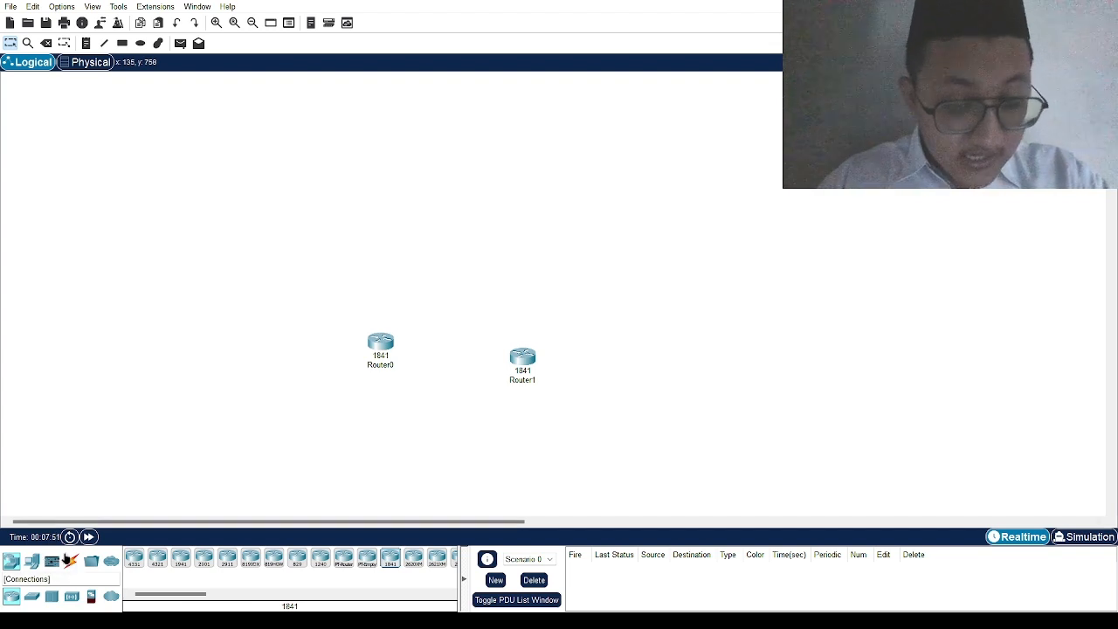
{"action": "left_click", "coordinate": [70, 560]}
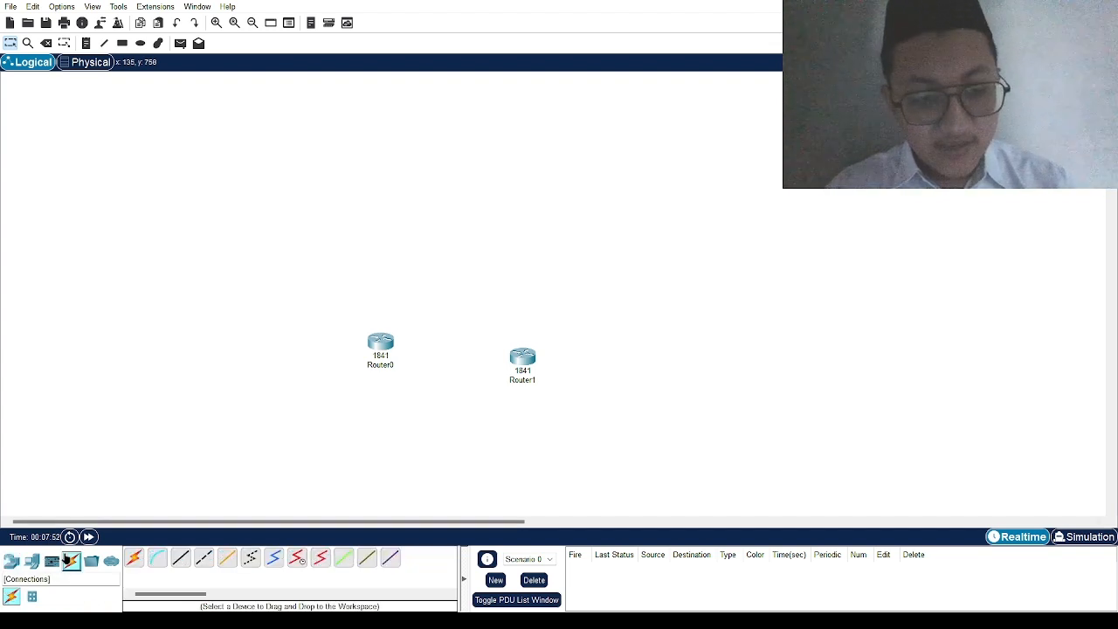
{"action": "left_click", "coordinate": [133, 560]}
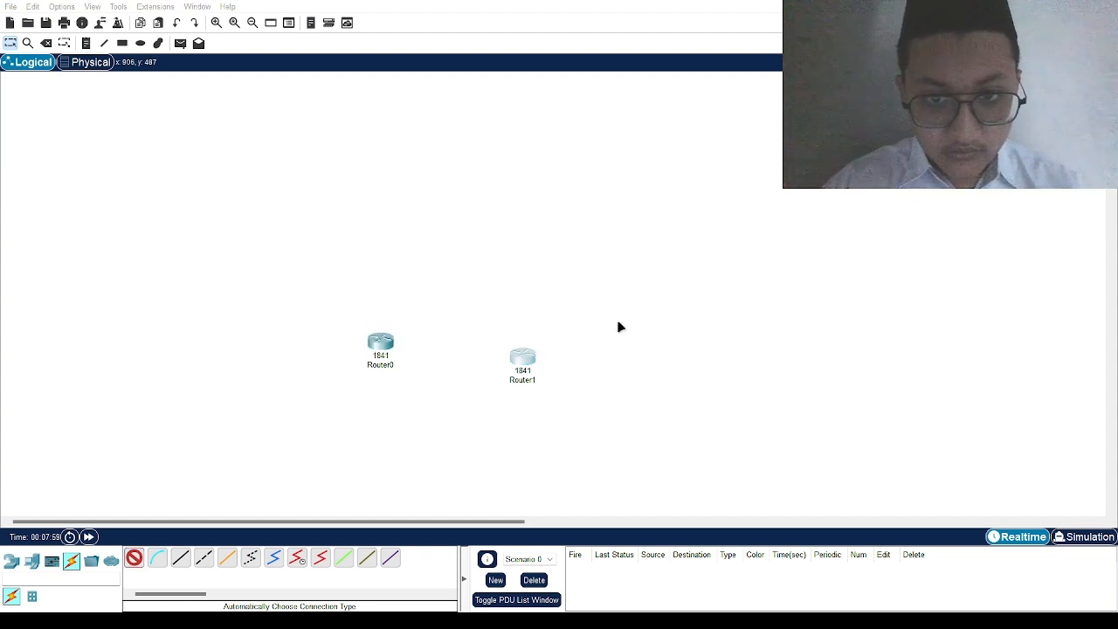
{"action": "left_click", "coordinate": [523, 358]}
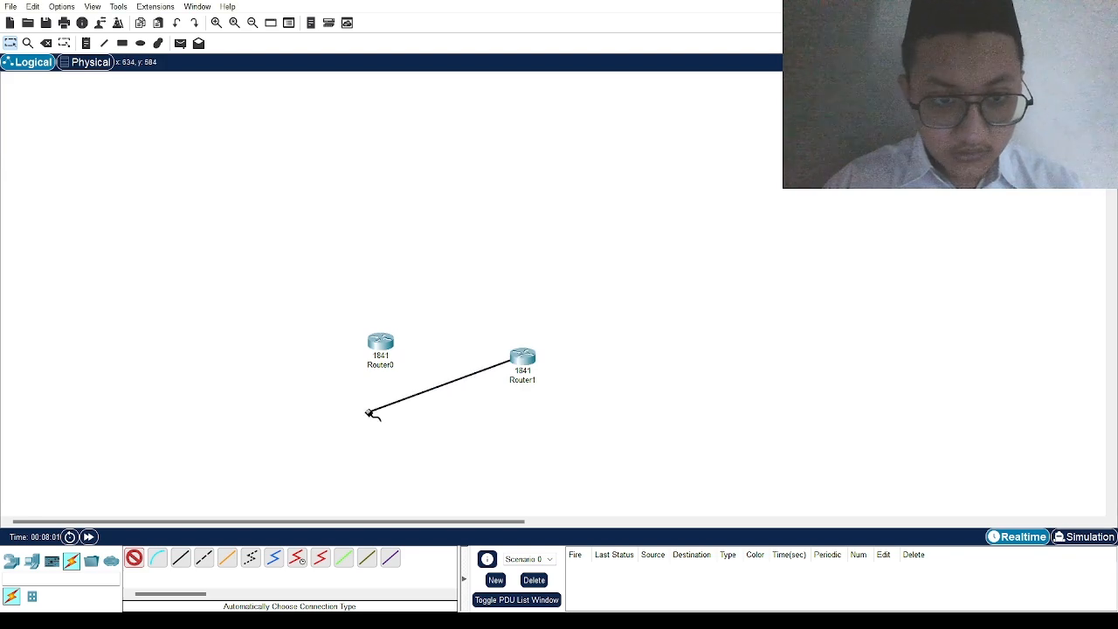
{"action": "left_click", "coordinate": [380, 347]}
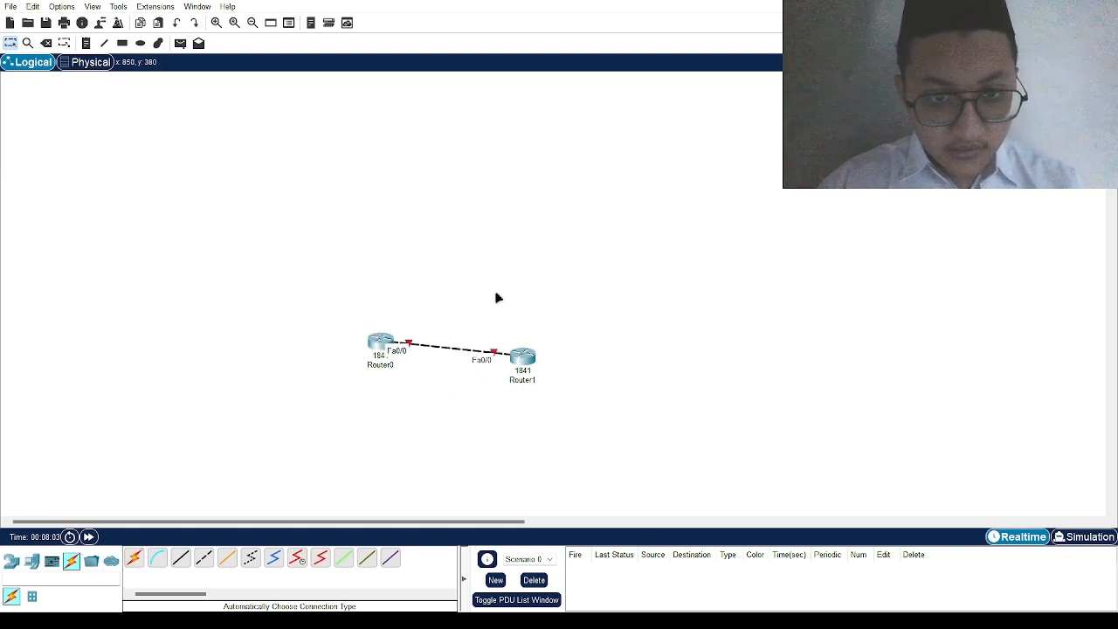
{"action": "left_click", "coordinate": [410, 344]}
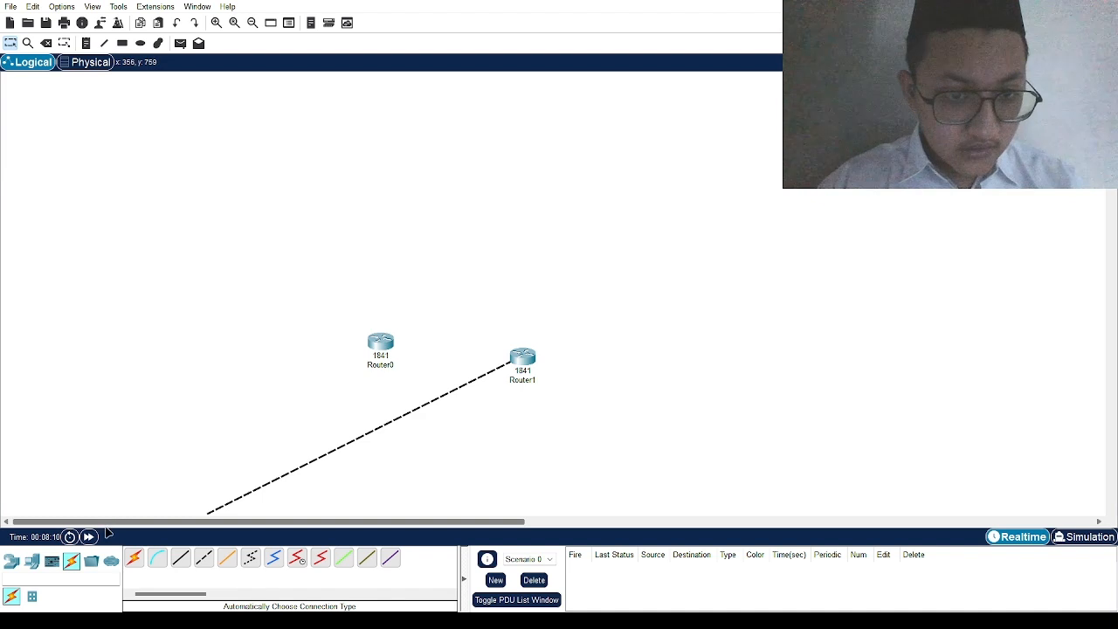
Step: Place a generic PC, PC0, above the two routers
{"action": "left_click", "coordinate": [32, 561]}
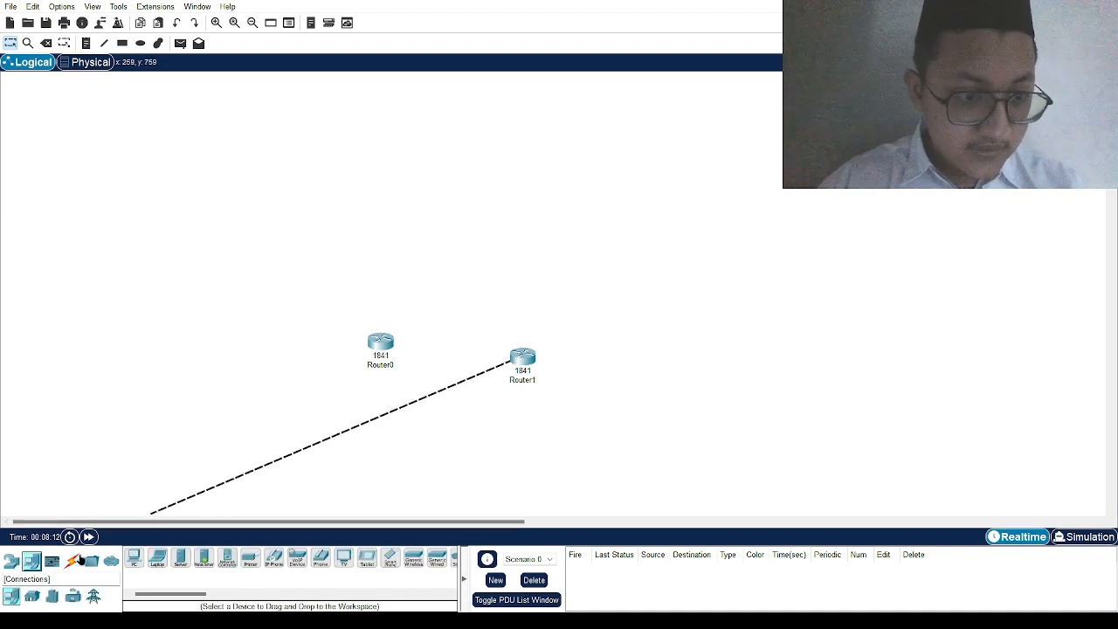
{"action": "left_click", "coordinate": [134, 559]}
{"action": "left_click", "coordinate": [461, 228]}
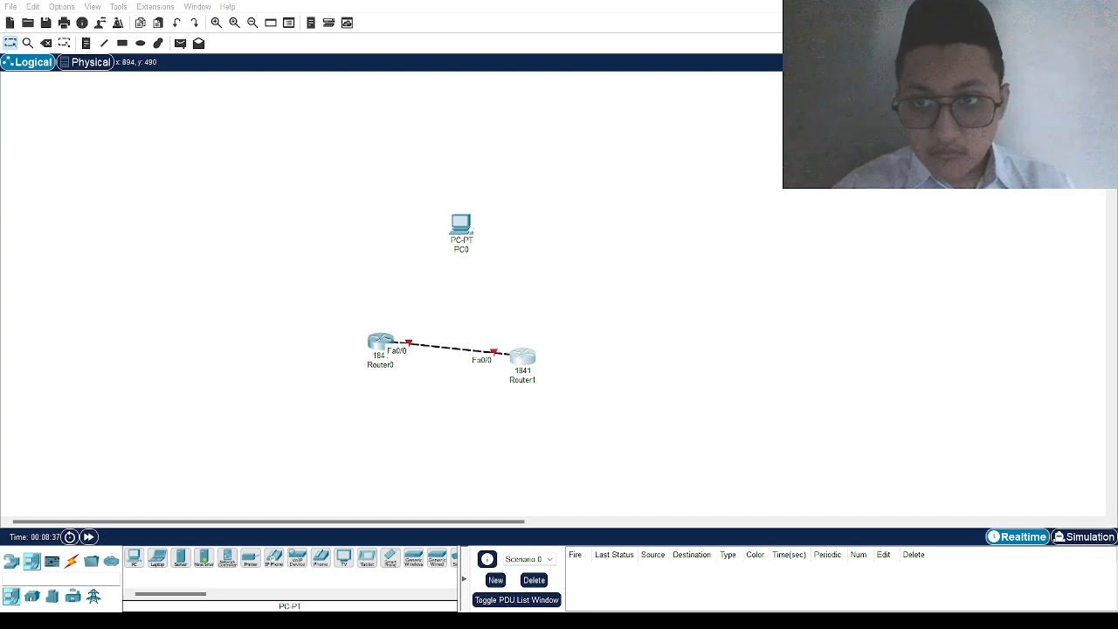
Step: Move the cable's Router0 end onto PC0, then delete Router1 with its cable
{"action": "left_click", "coordinate": [409, 346]}
{"action": "key", "text": "Delete"}
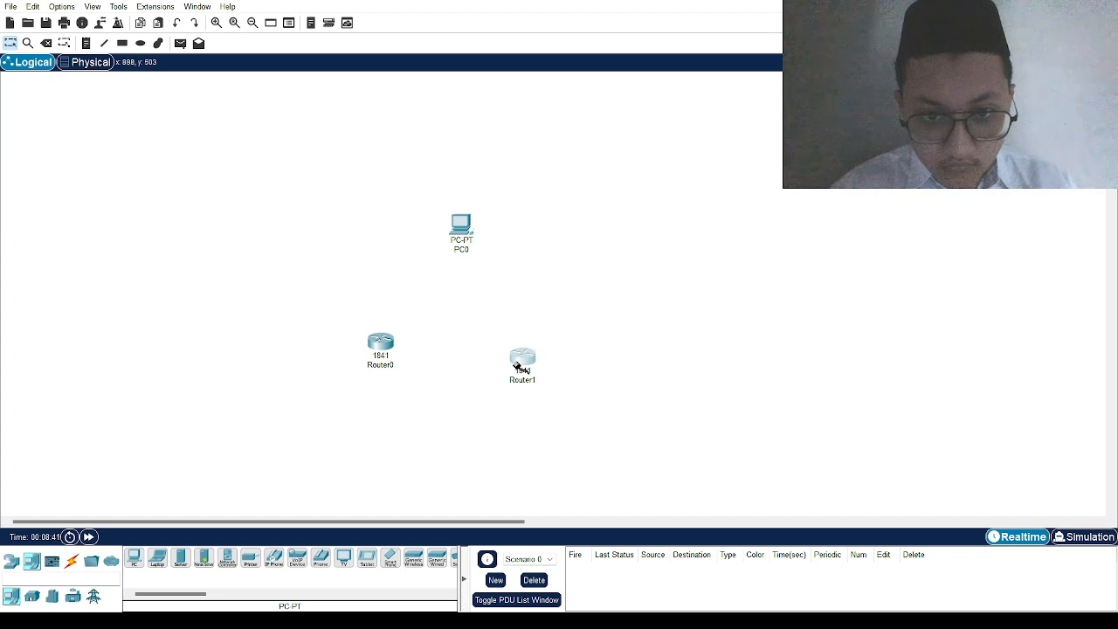
{"action": "left_click", "coordinate": [463, 229]}
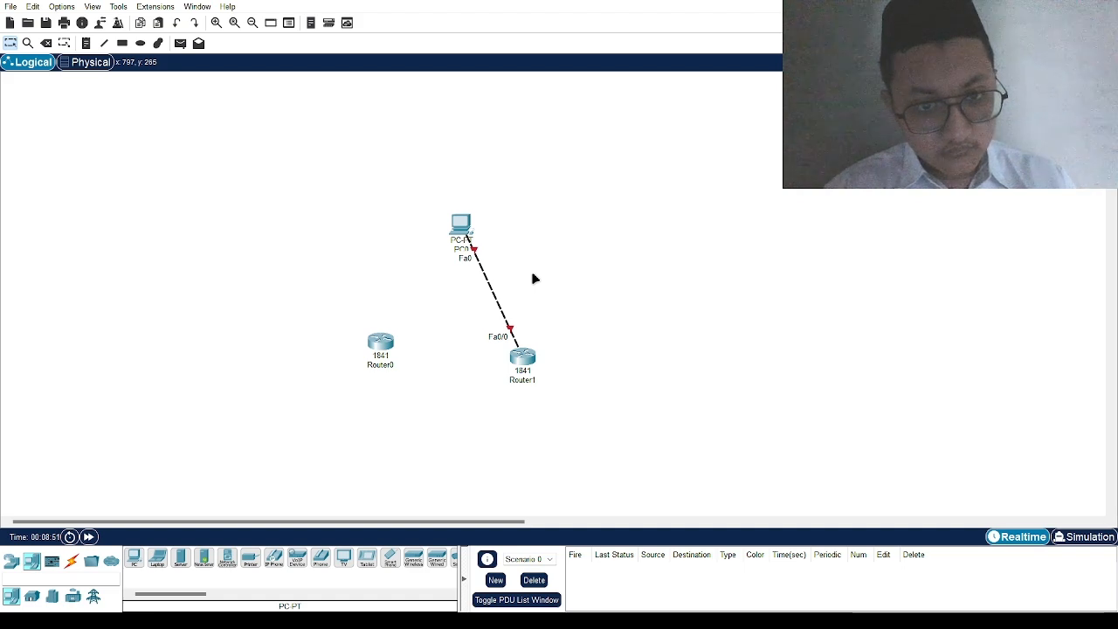
{"action": "left_click_drag", "start_coordinate": [524, 362], "coordinate": [463, 355]}
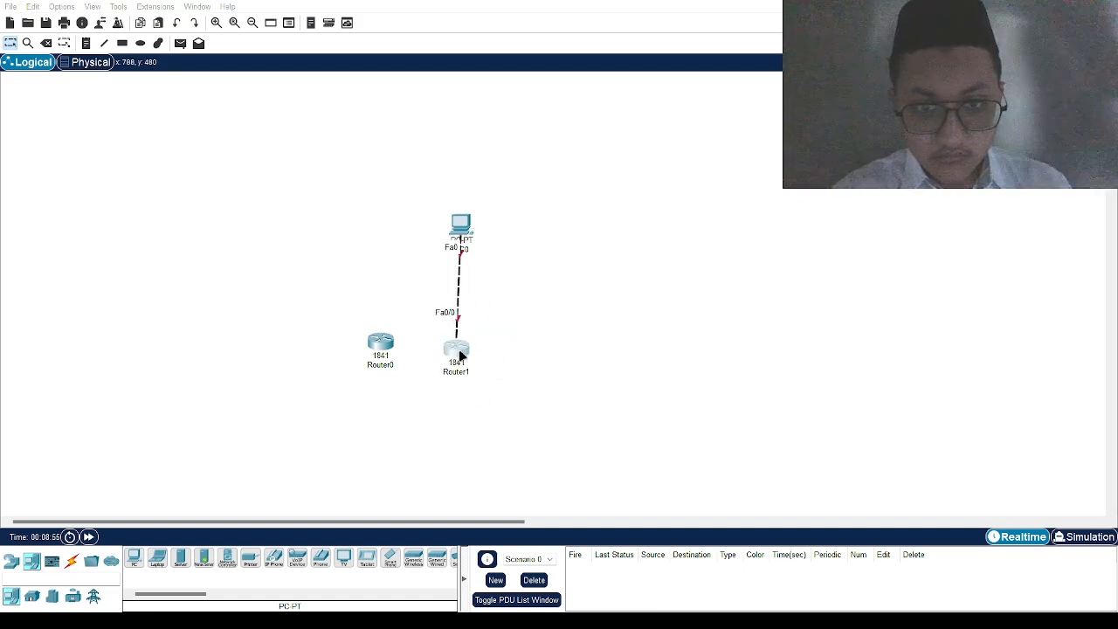
{"action": "key", "text": "Delete"}
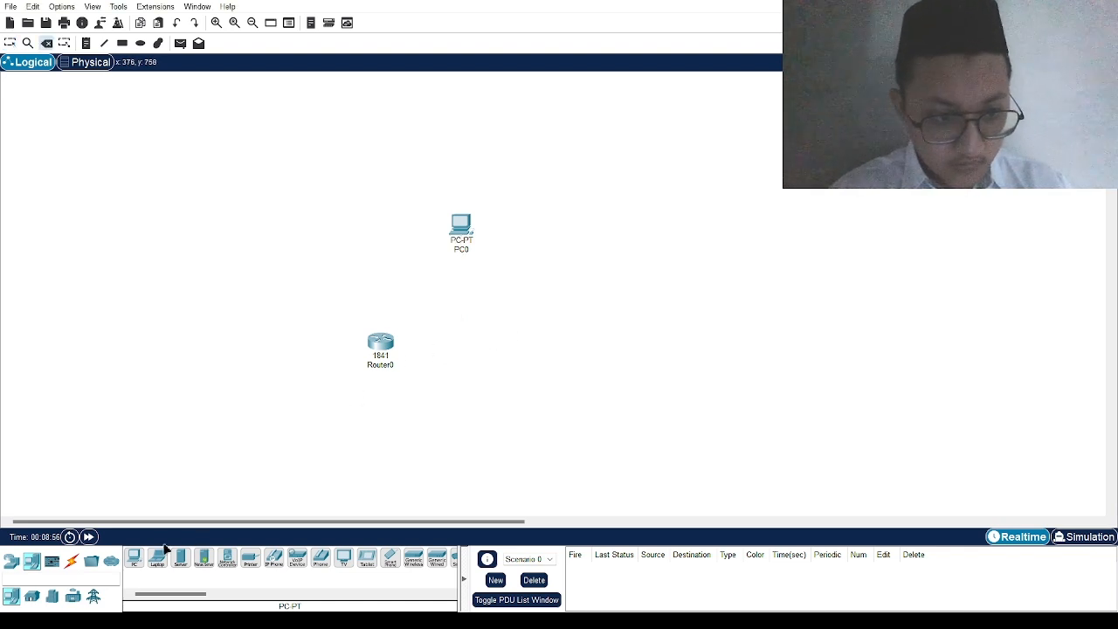
Step: Link Router0 to PC0 with an automatic-type cable
{"action": "left_click", "coordinate": [72, 560]}
{"action": "left_click", "coordinate": [134, 557]}
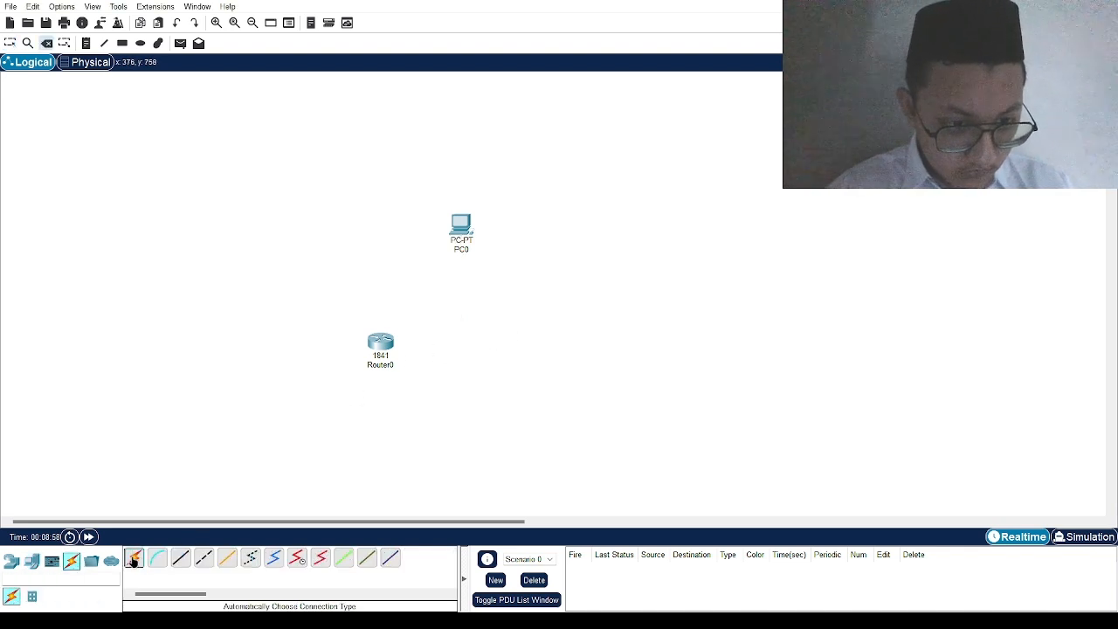
{"action": "left_click", "coordinate": [380, 346]}
{"action": "left_click", "coordinate": [461, 229]}
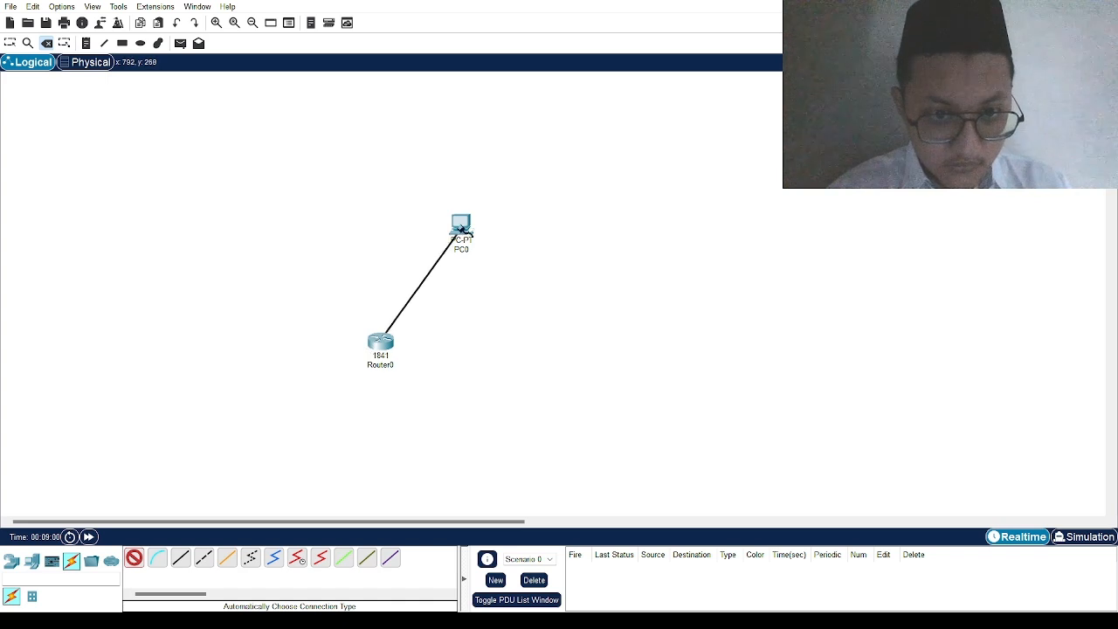
{"action": "left_click", "coordinate": [470, 223]}
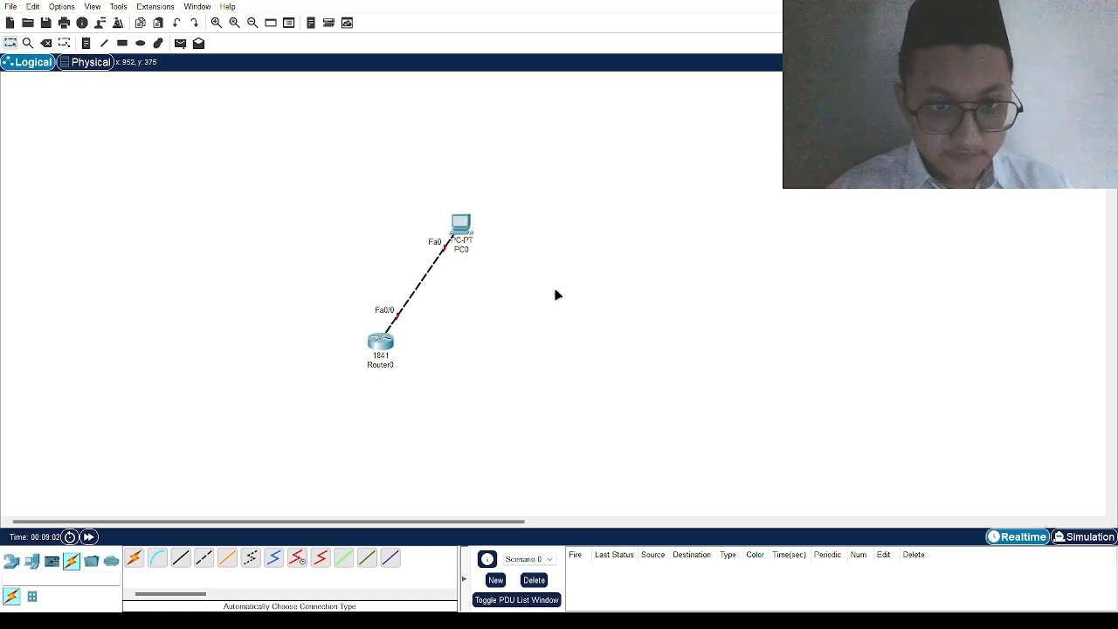
Step: Shift Router0 up and left, delete PC0 with its link, and show the network device types
{"action": "left_click_drag", "start_coordinate": [380, 342], "coordinate": [331, 330]}
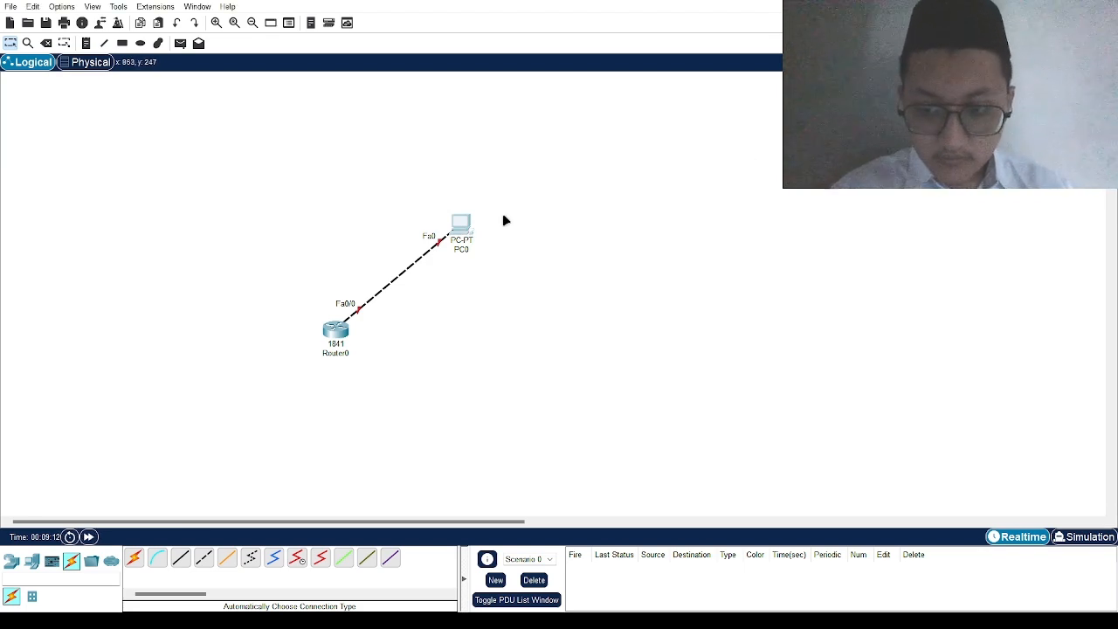
{"action": "key", "text": "Delete"}
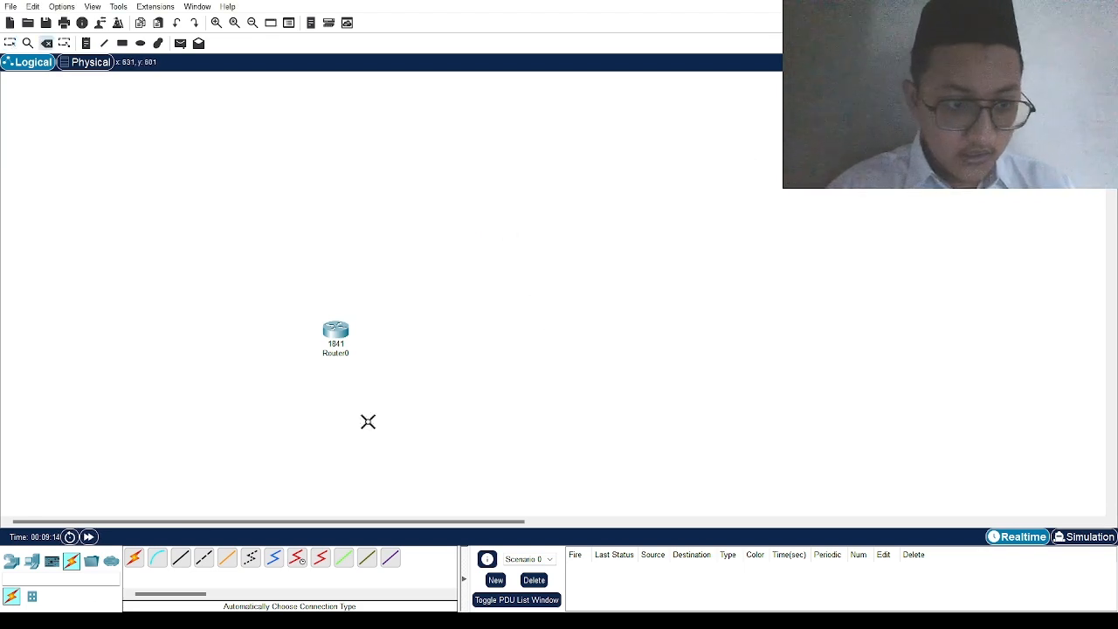
{"action": "left_click", "coordinate": [11, 560]}
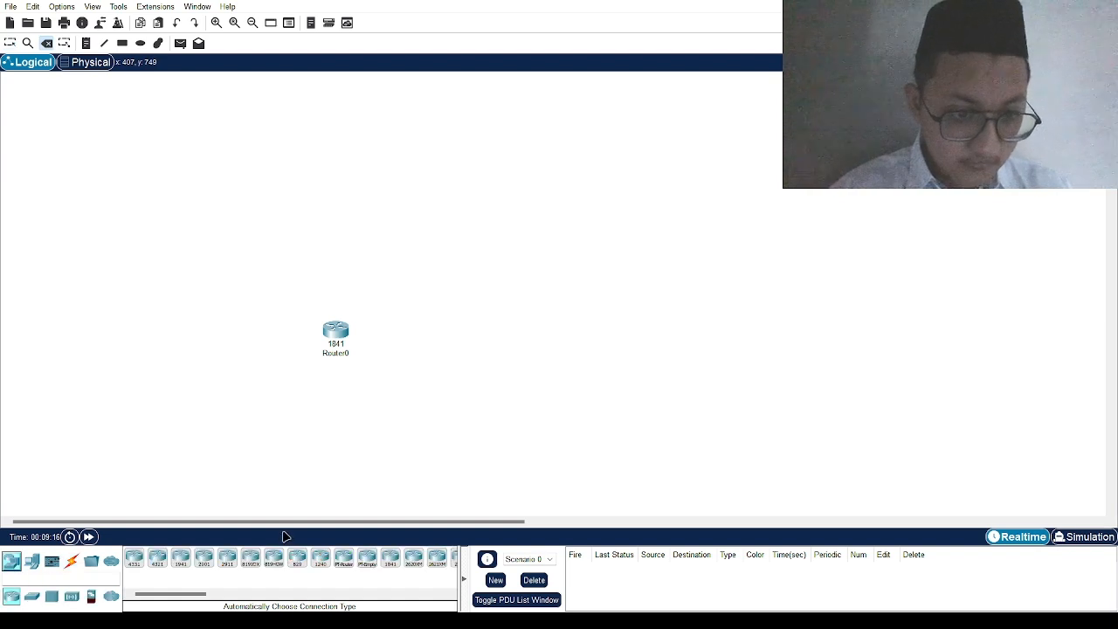
Step: Place a 2960-24TT switch, Switch0, and automatically cable Router0 Fa0/0 to Switch0 Fa0/1
{"action": "left_click", "coordinate": [31, 597]}
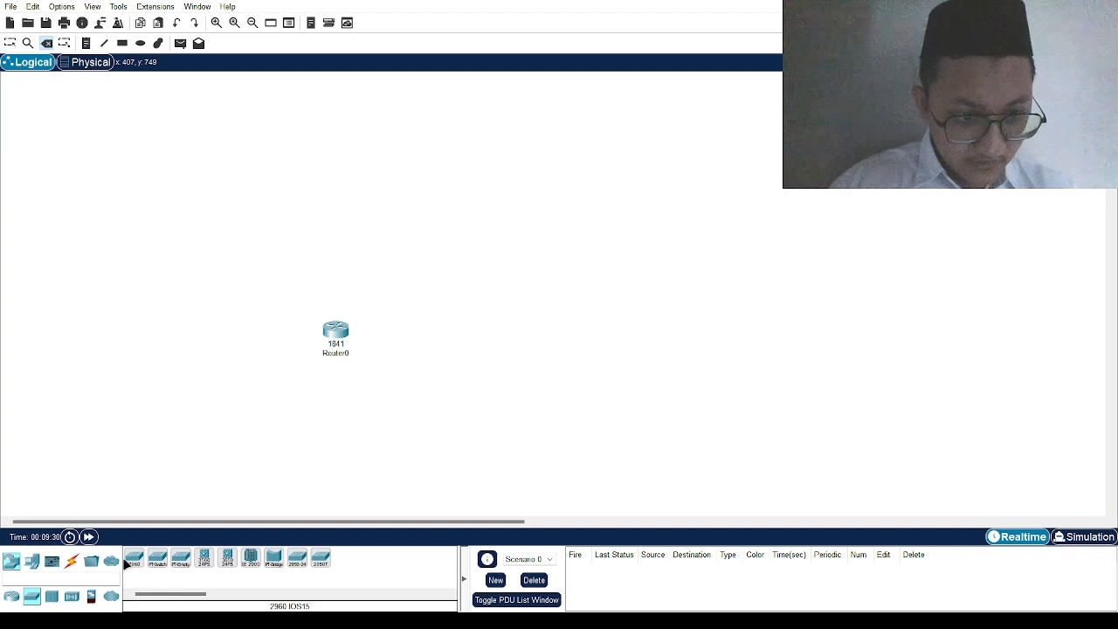
{"action": "left_click_drag", "start_coordinate": [140, 563], "coordinate": [459, 367]}
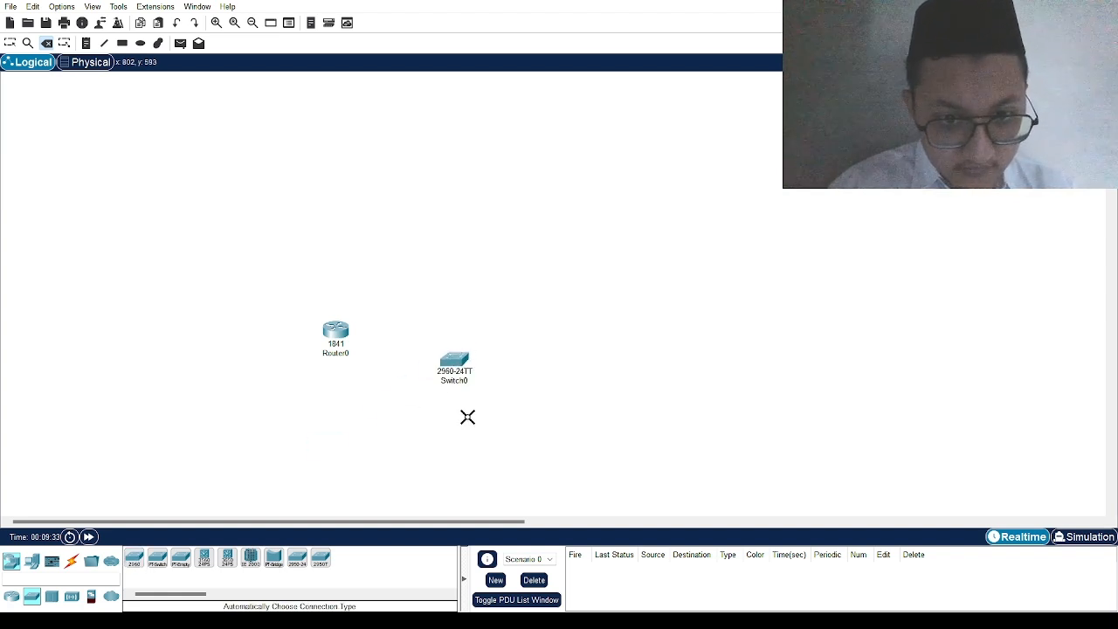
{"action": "left_click", "coordinate": [72, 560]}
{"action": "left_click", "coordinate": [133, 557]}
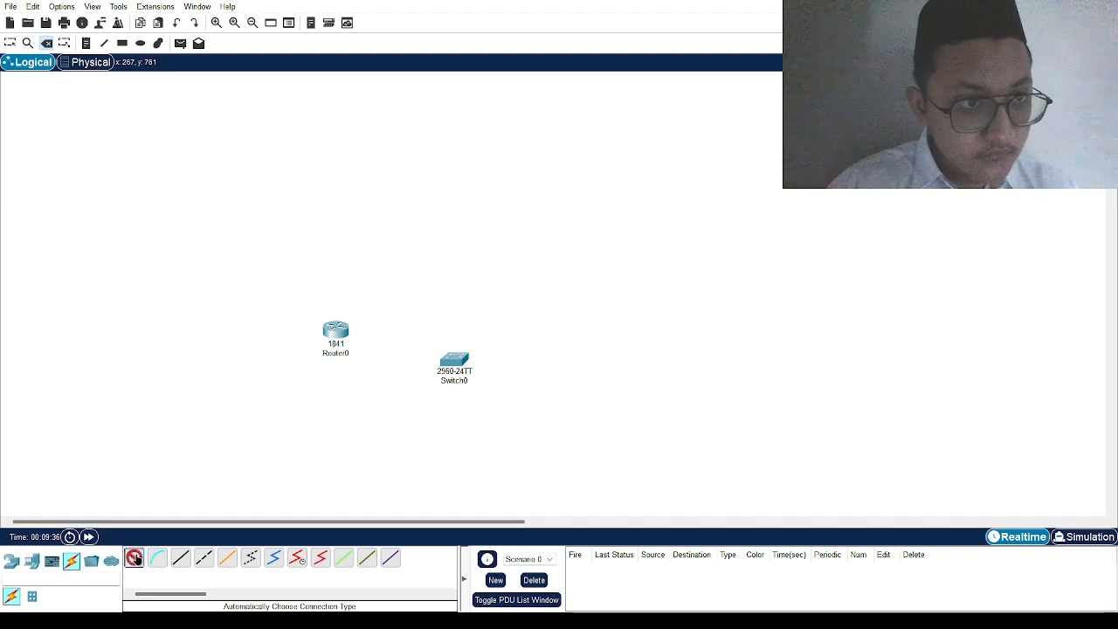
{"action": "left_click", "coordinate": [335, 329]}
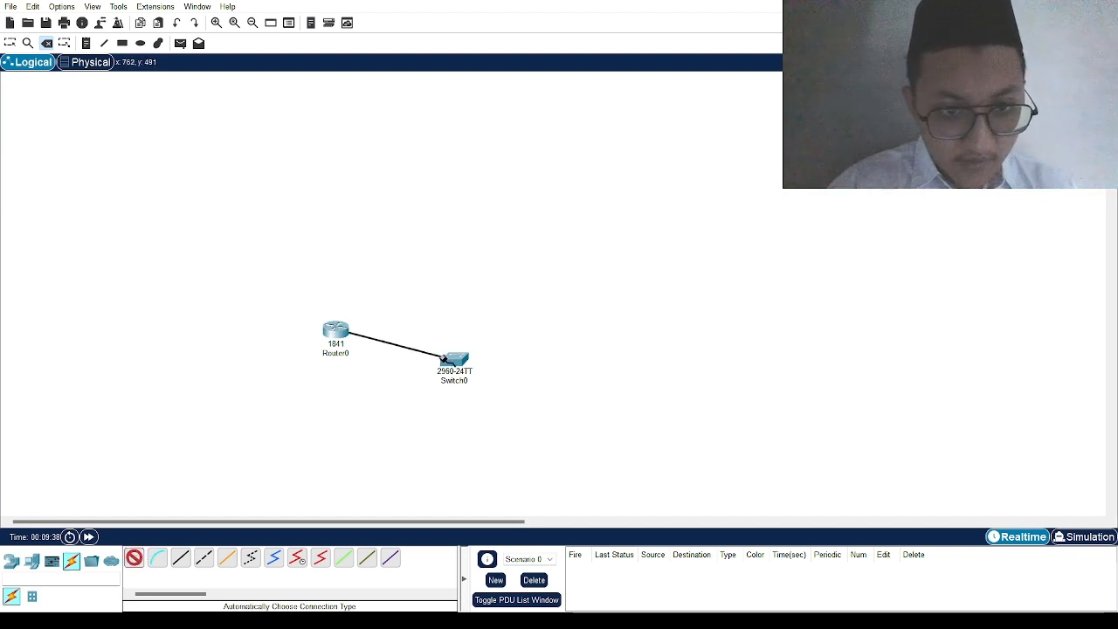
{"action": "left_click", "coordinate": [463, 360]}
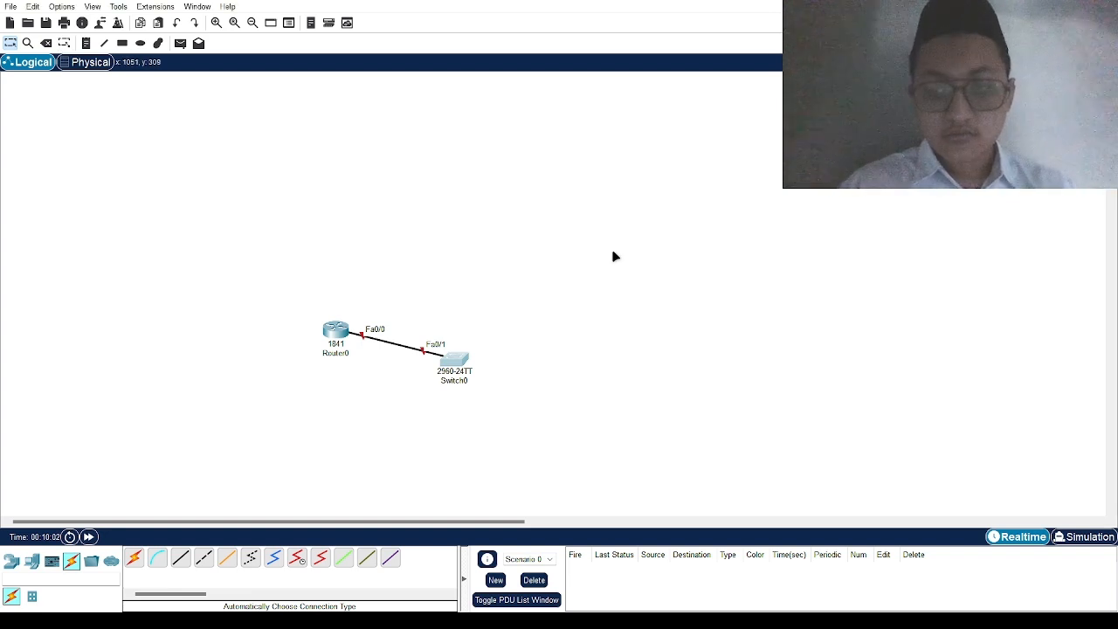
Step: Delete Switch0 together with its cable
{"action": "left_click", "coordinate": [555, 315]}
{"action": "key", "text": "Delete"}
{"action": "left_click", "coordinate": [455, 359]}
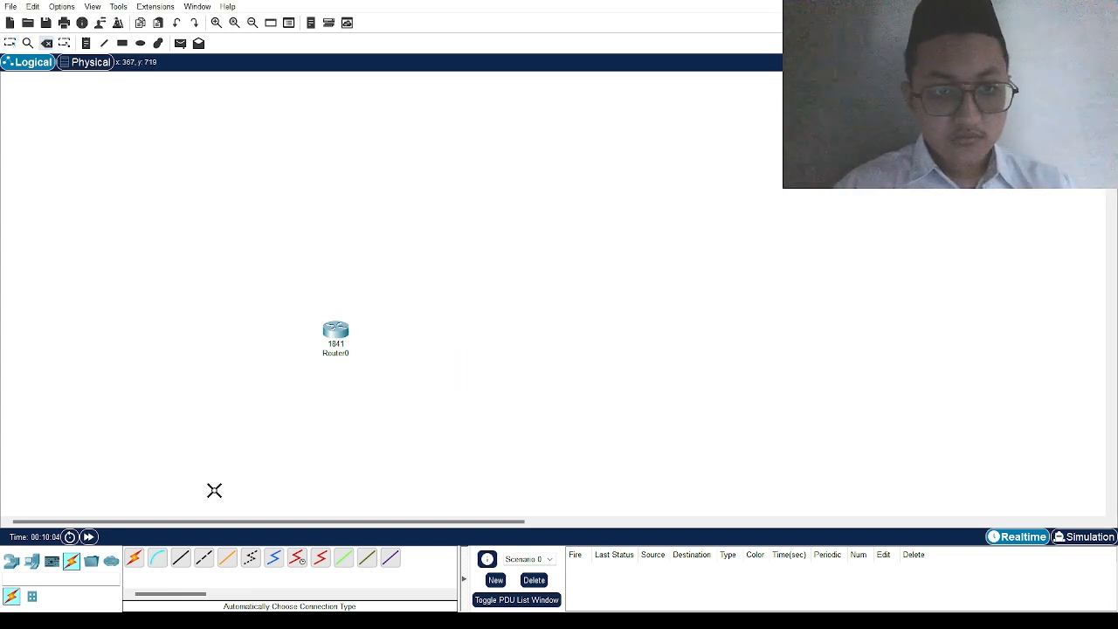
Step: Add a generic PC, PC1, next to Router0, then move Router0 to a new spot
{"action": "left_click", "coordinate": [13, 561]}
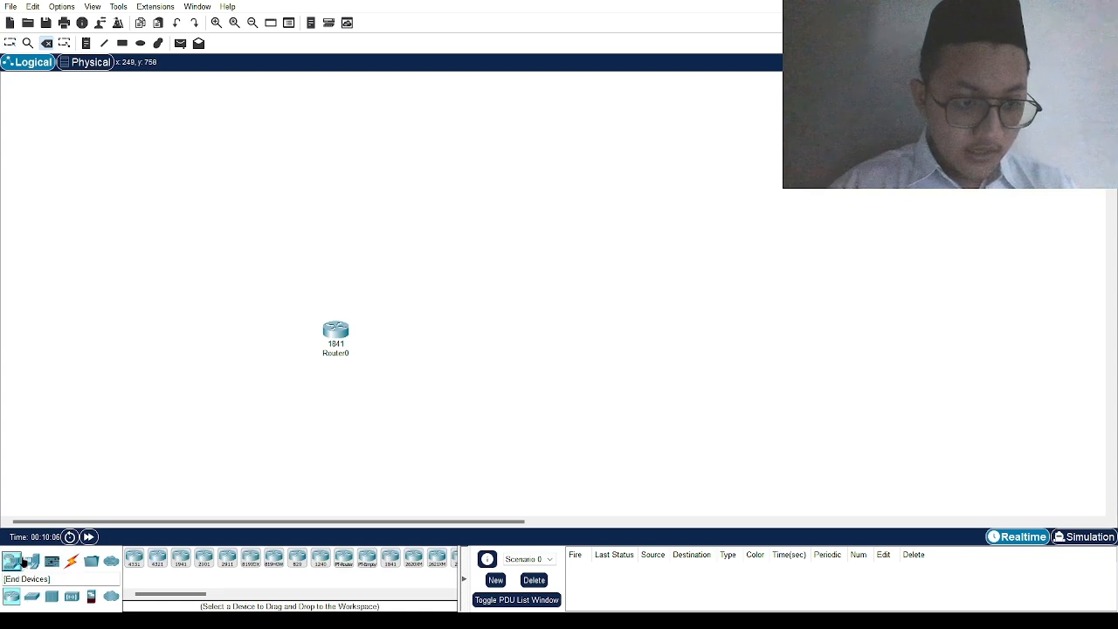
{"action": "left_click", "coordinate": [30, 560]}
{"action": "left_click", "coordinate": [135, 559]}
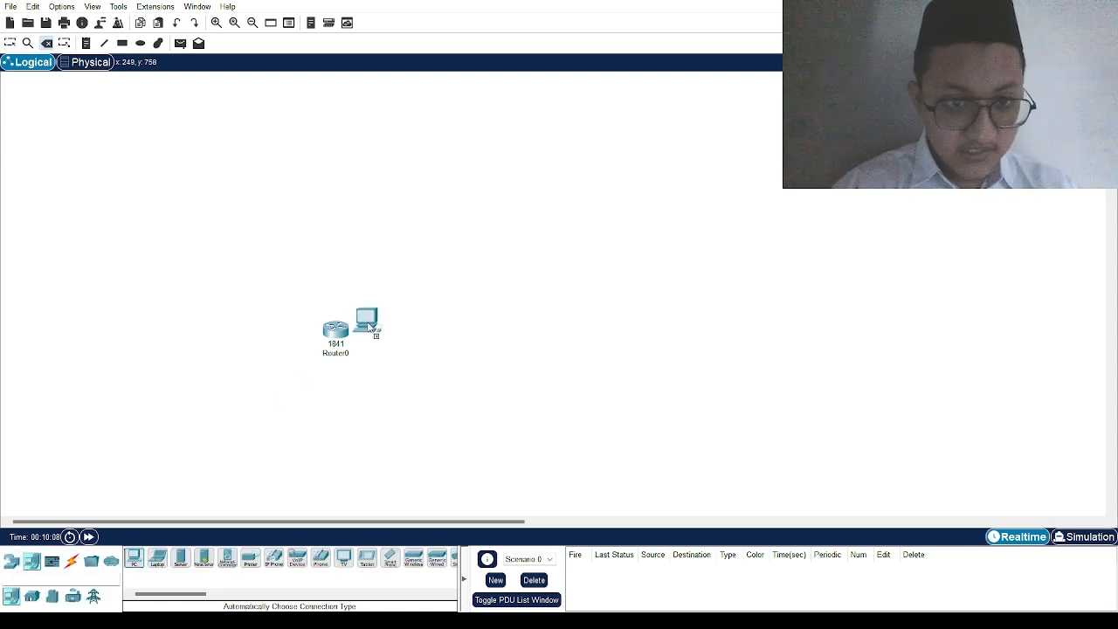
{"action": "left_click", "coordinate": [378, 315]}
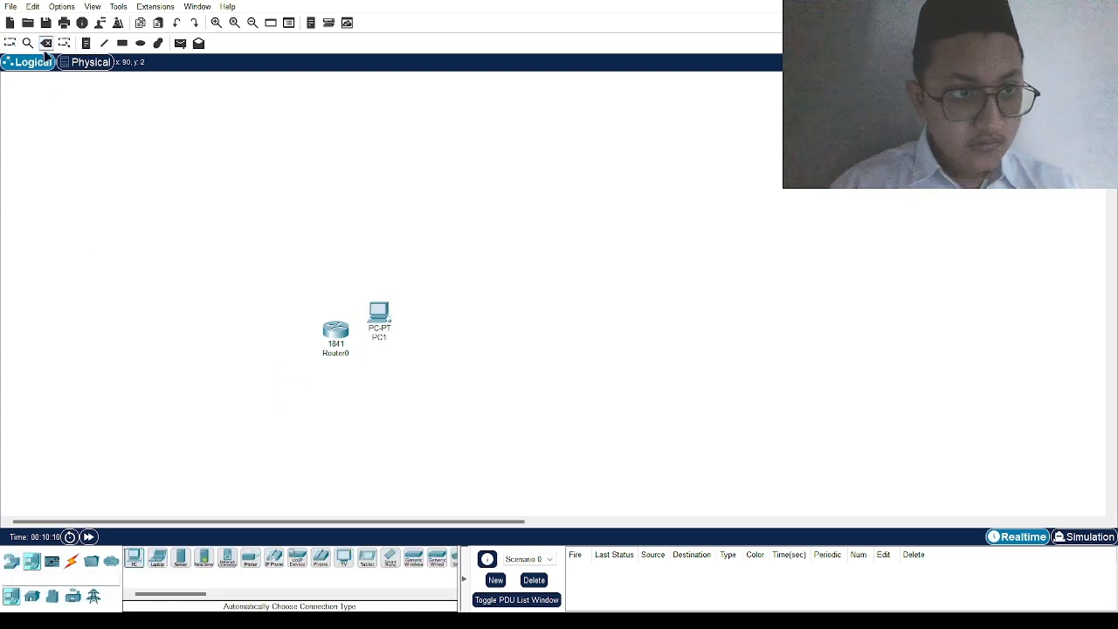
{"action": "left_click", "coordinate": [10, 43]}
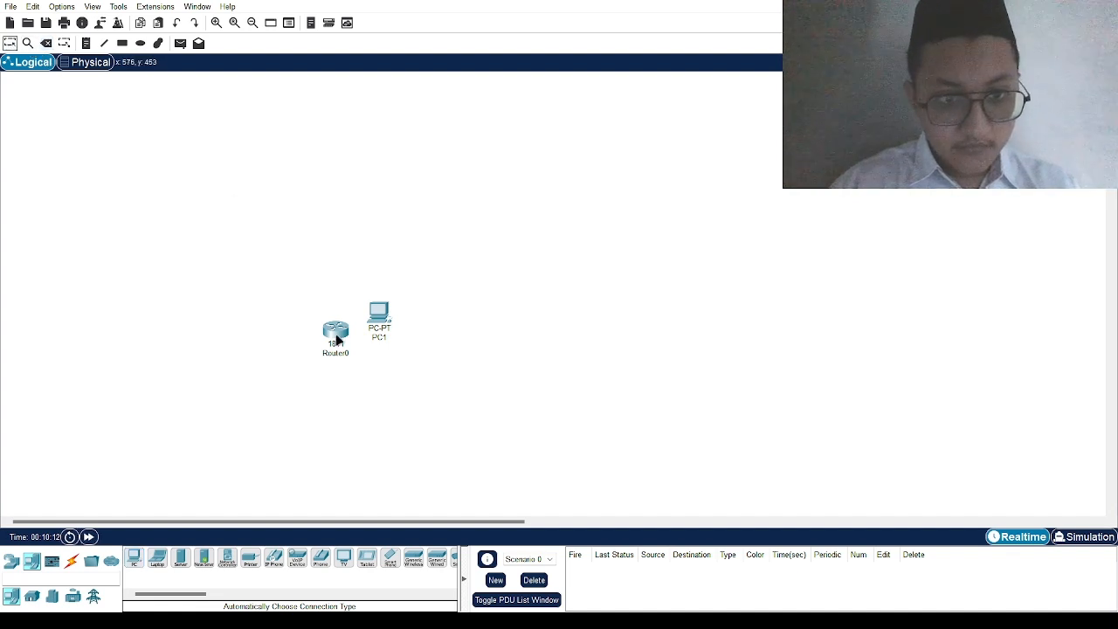
{"action": "left_click_drag", "start_coordinate": [335, 338], "coordinate": [299, 359]}
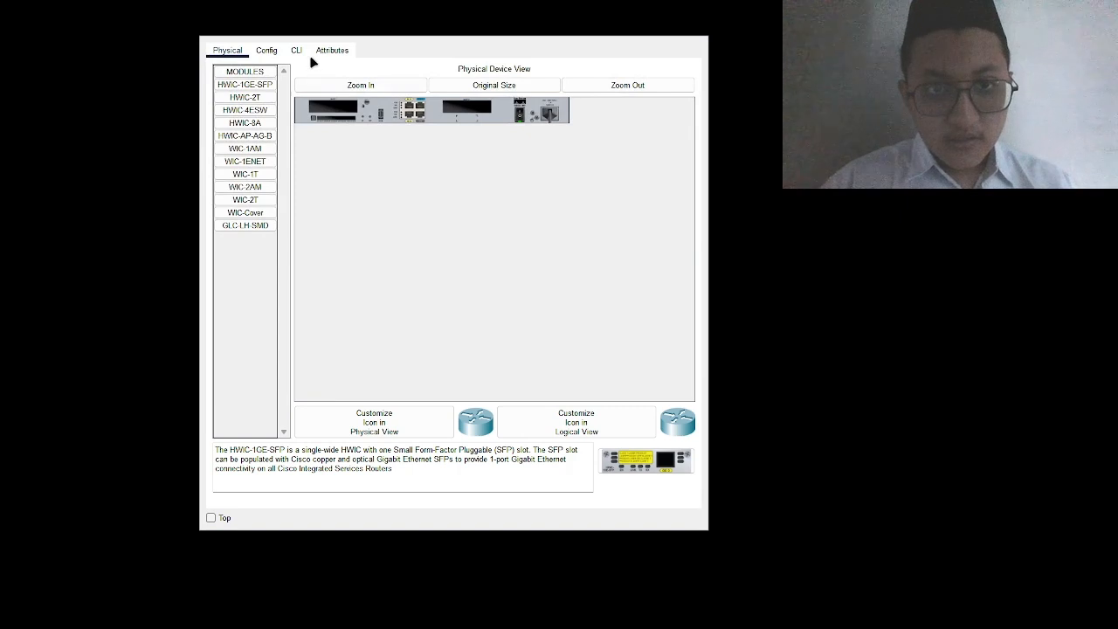
Step: Show Router0's CLI with the 1841 boot output and initial configuration prompt
{"action": "left_click", "coordinate": [296, 51]}
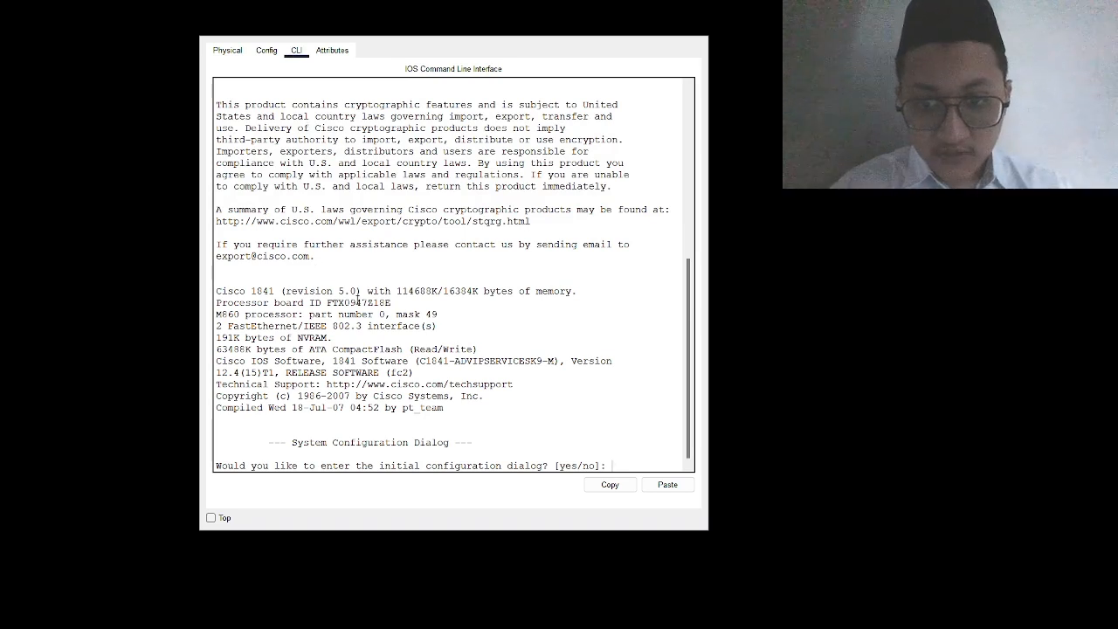
Step: Answer 'no' to the initial configuration dialog and continue to the Router> prompt
{"action": "type", "text": "no"}
{"action": "key", "text": "Return"}
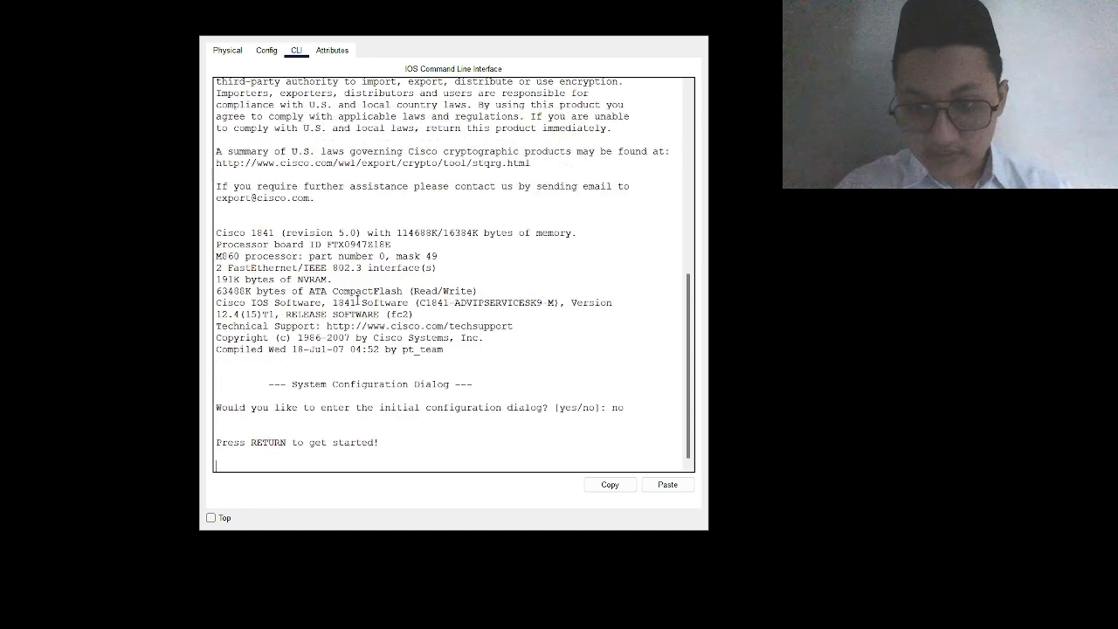
{"action": "key", "text": "Return"}
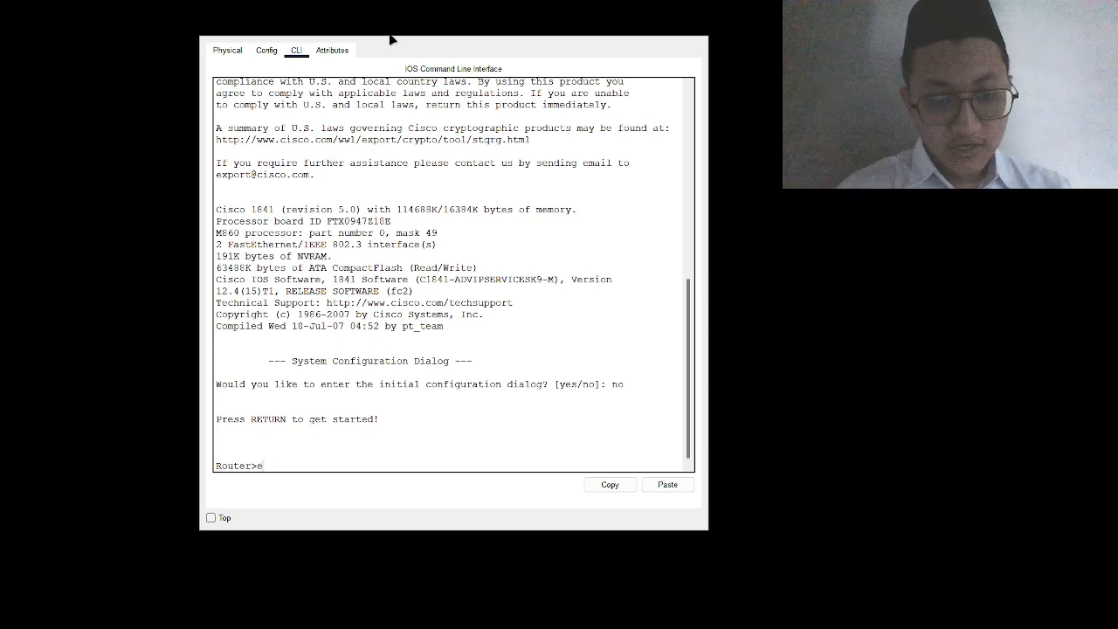
Step: Run enable, then conf t, to reach the Router(config)# prompt
{"action": "type", "text": "n"}
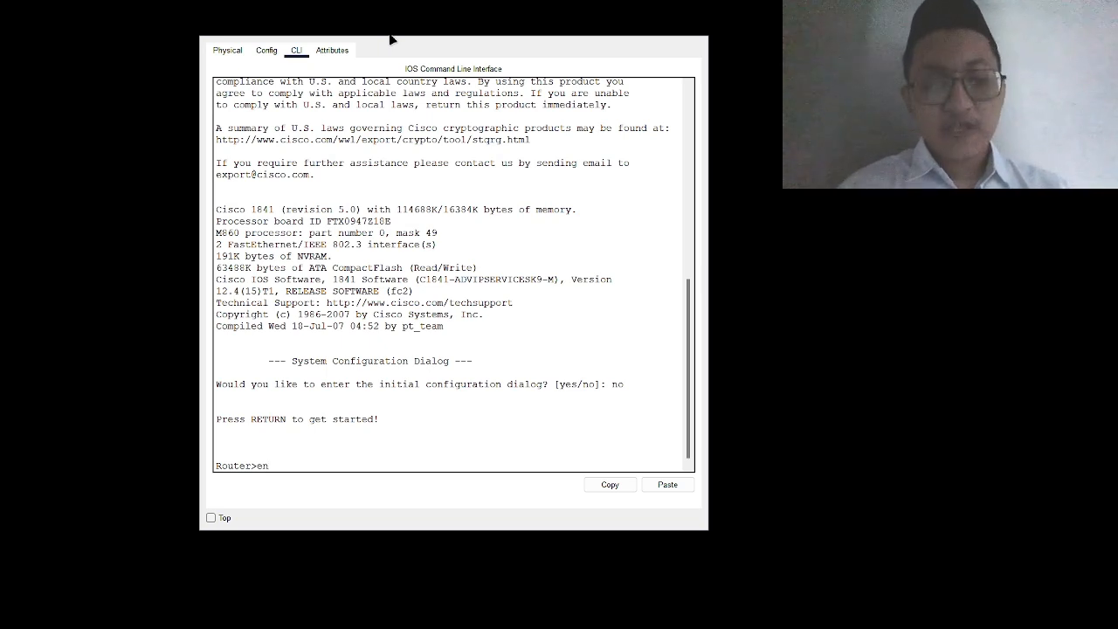
{"action": "type", "text": "able"}
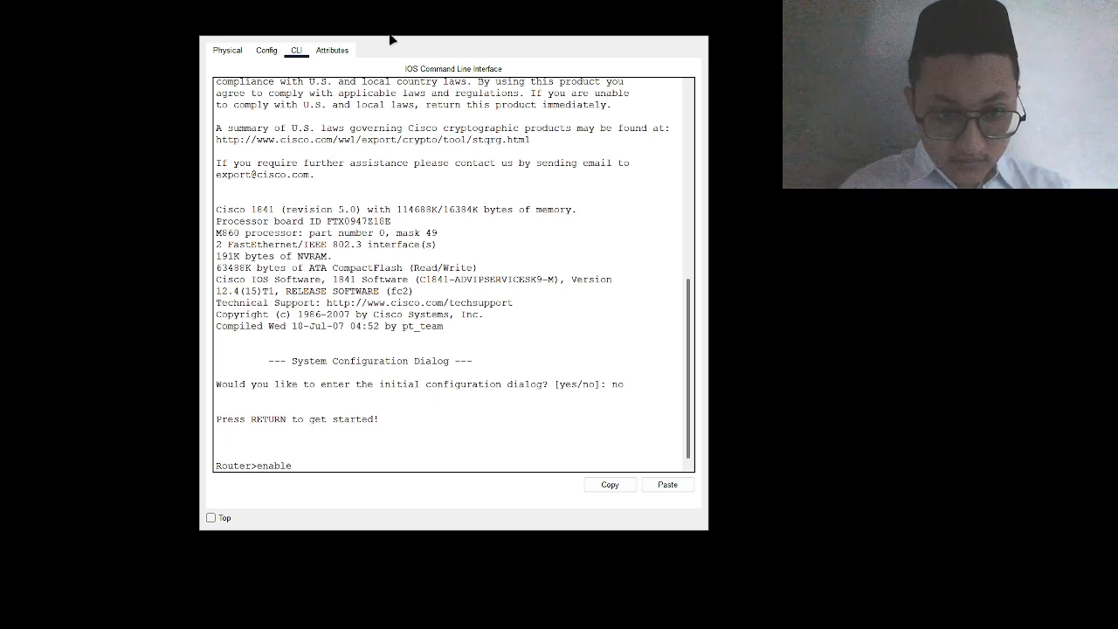
{"action": "key", "text": "Return"}
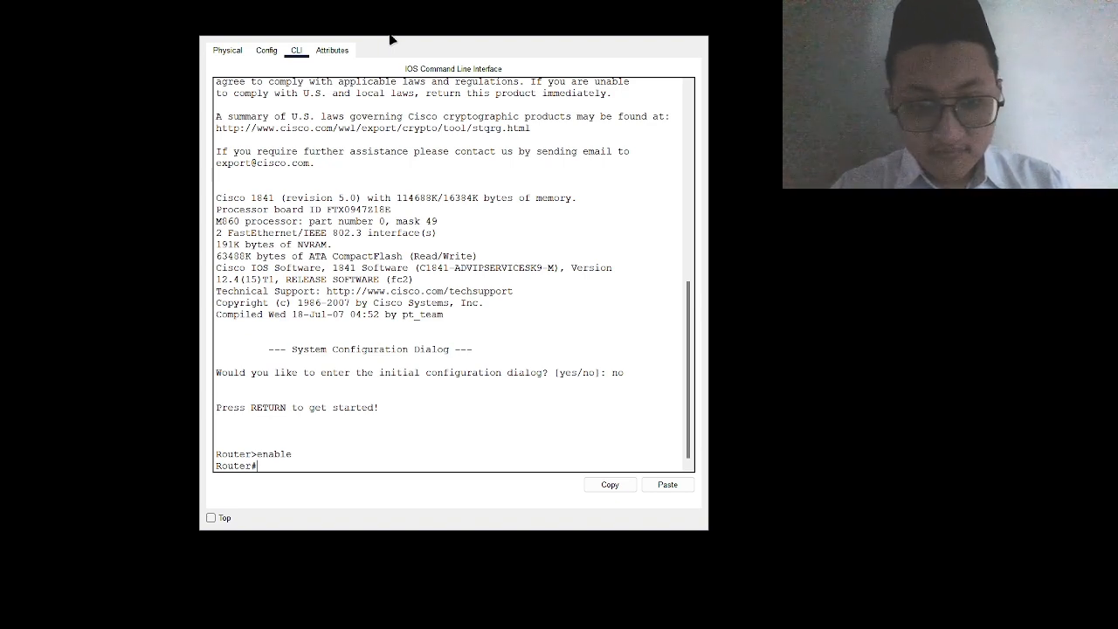
{"action": "type", "text": "conf t"}
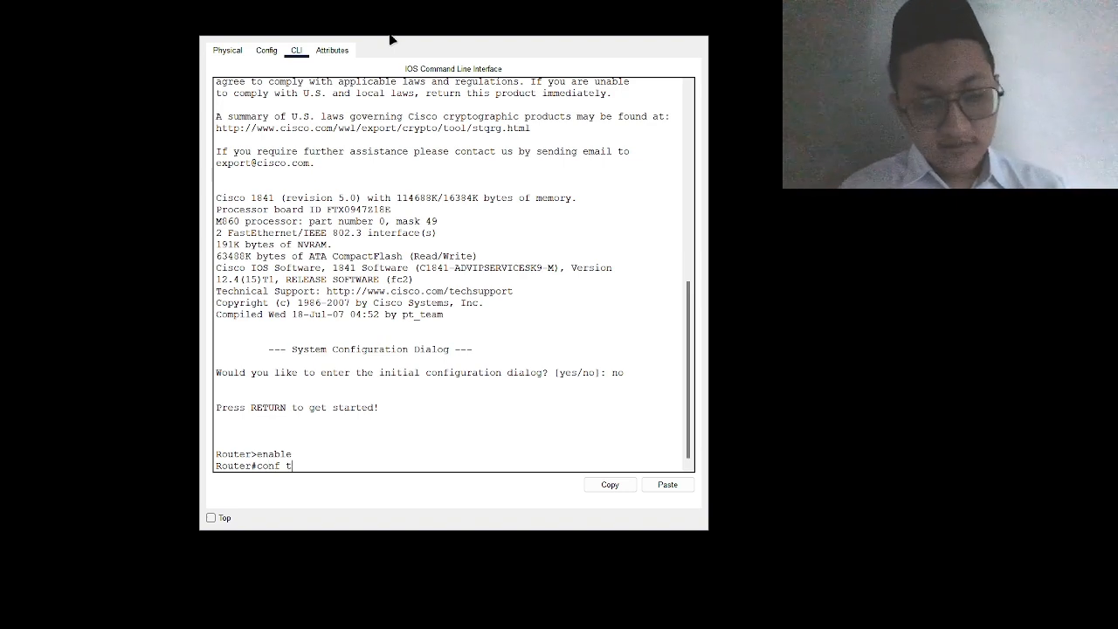
{"action": "key", "text": "Return"}
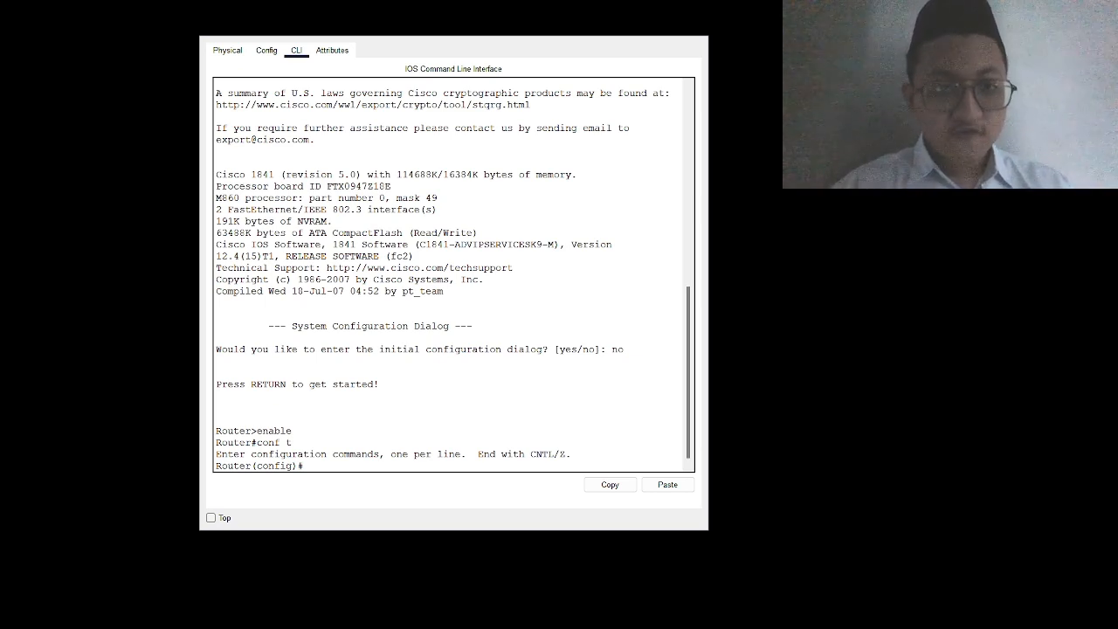
Step: Set the MOTD banner to "Welcome" with banner motd using the _ delimiter
{"action": "type", "text": "ban"}
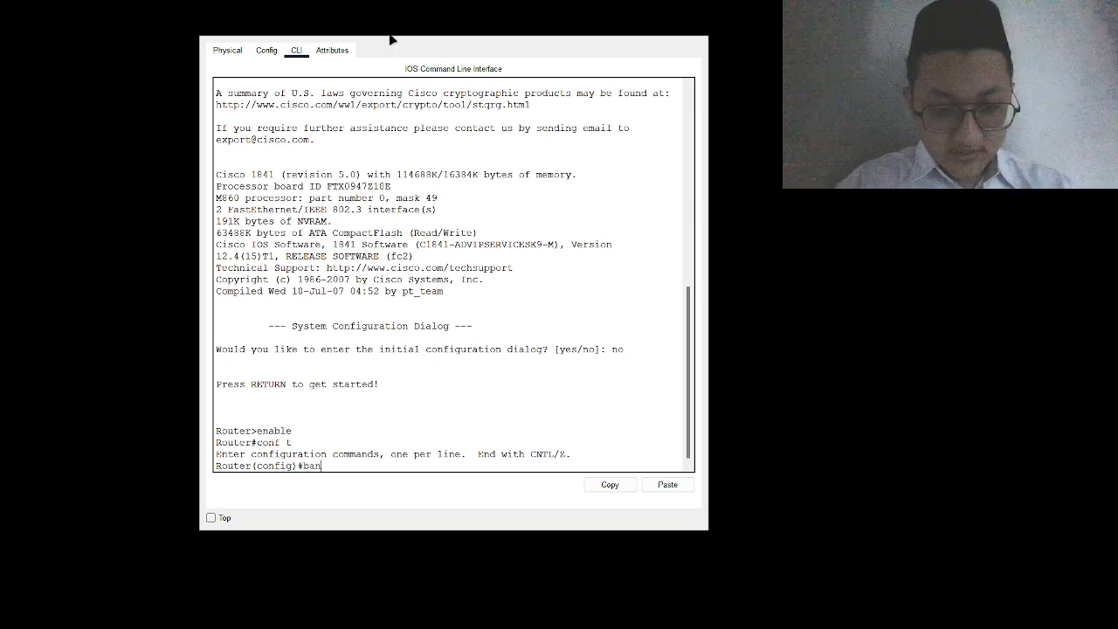
{"action": "type", "text": "ner mo"}
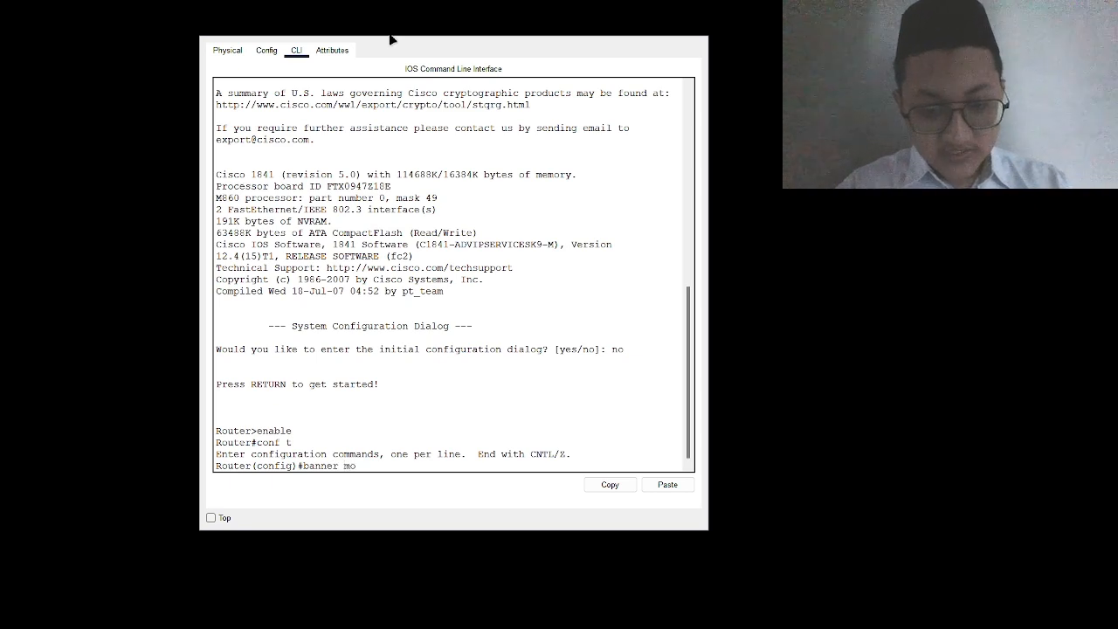
{"action": "type", "text": "td"}
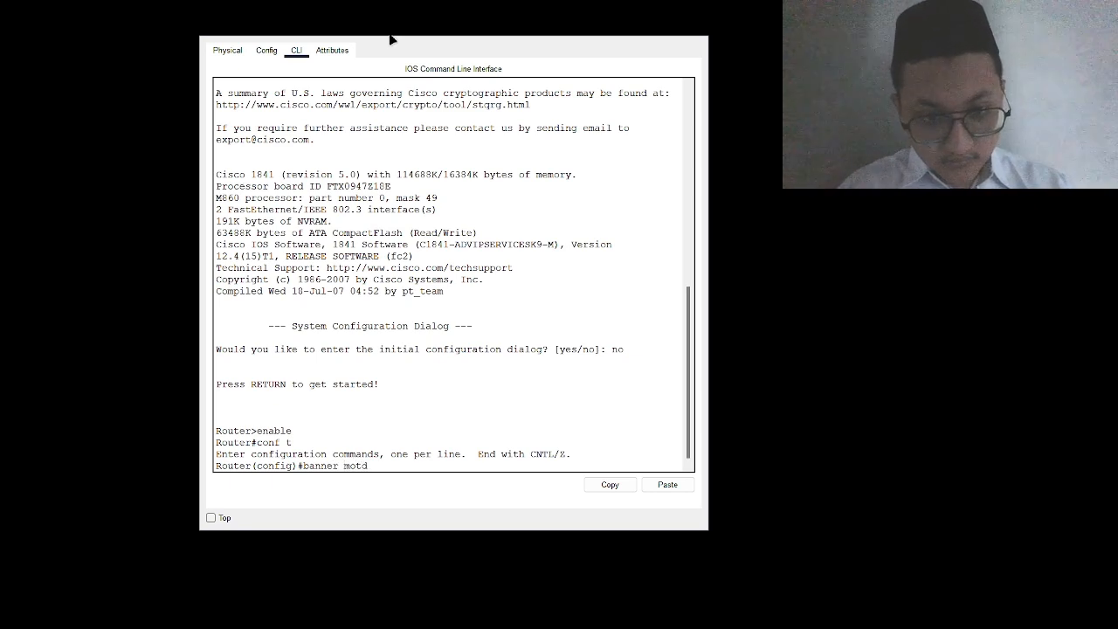
{"action": "key", "text": "Return"}
{"action": "key", "text": "Return"}
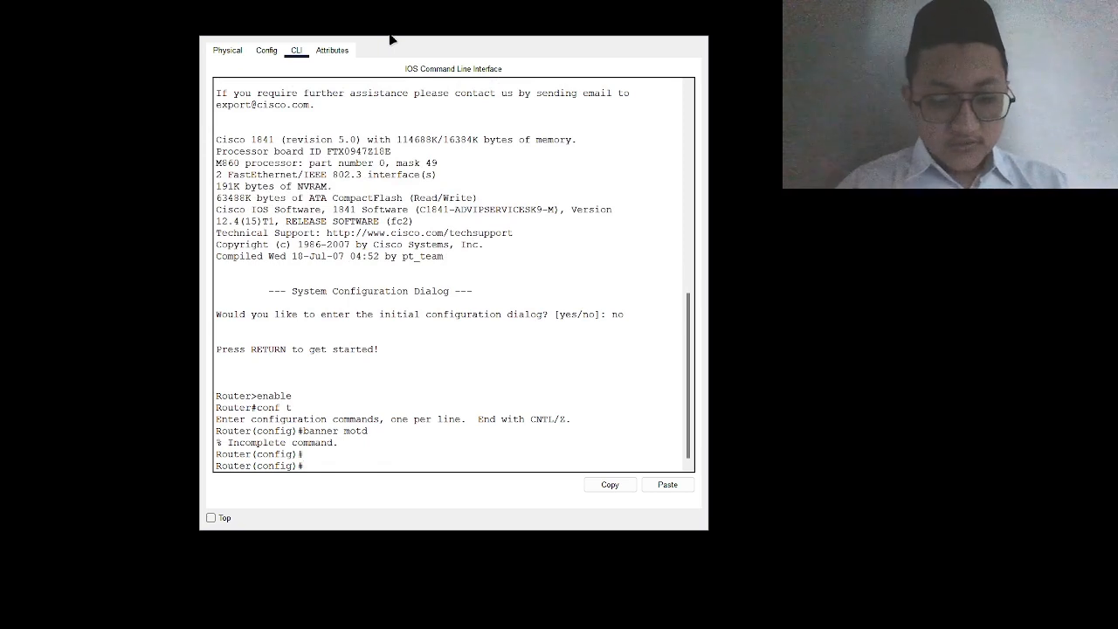
{"action": "type", "text": "ba"}
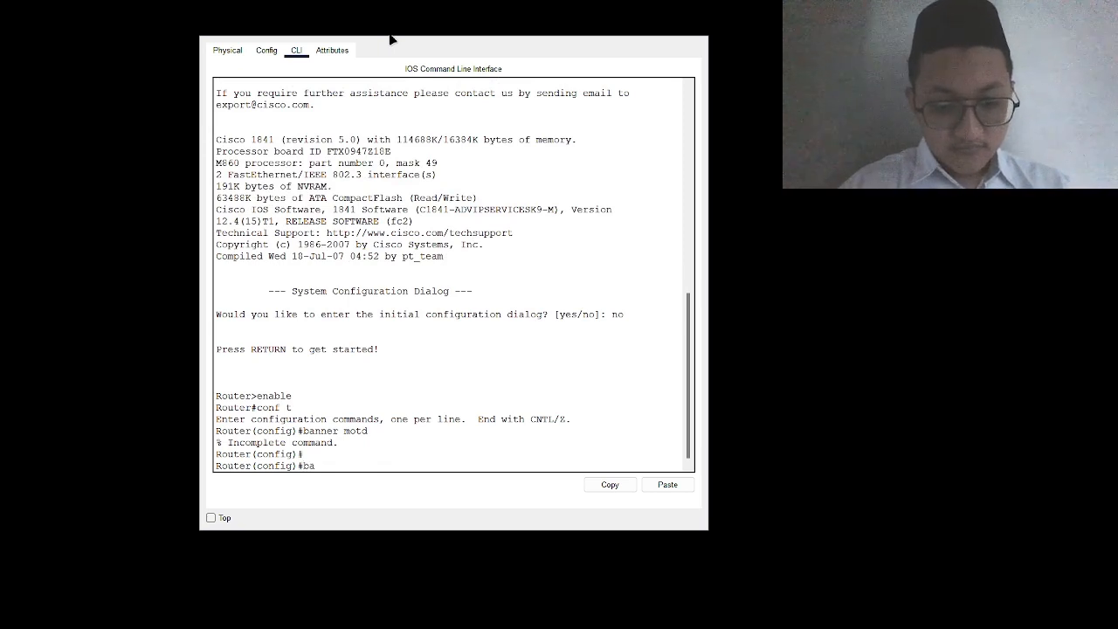
{"action": "type", "text": "nner mot"}
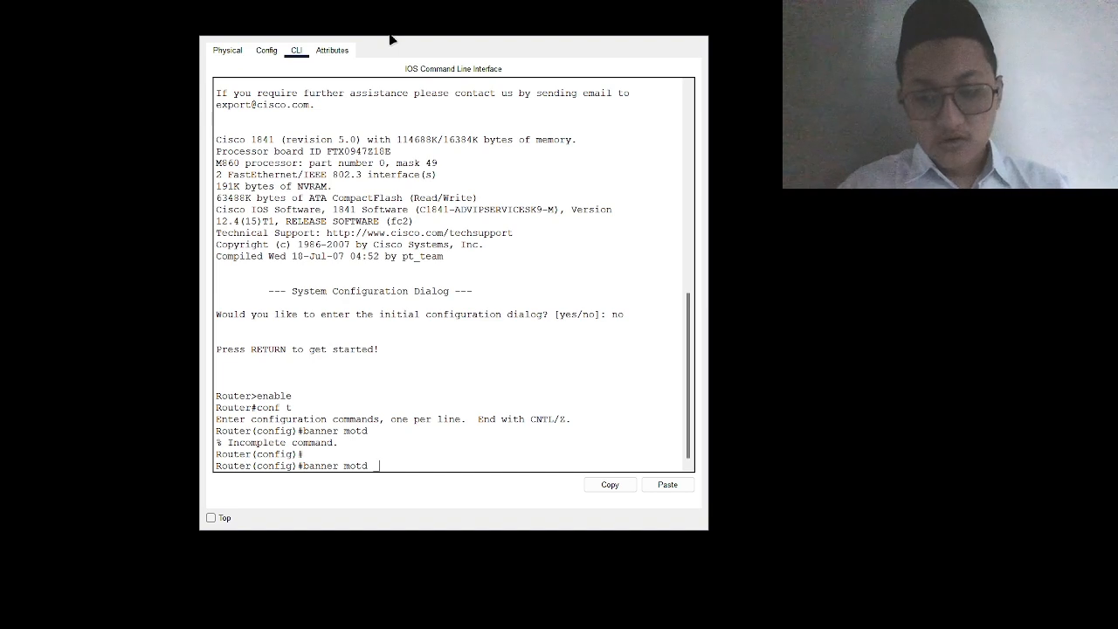
{"action": "type", "text": "d _"}
{"action": "key", "text": "Return"}
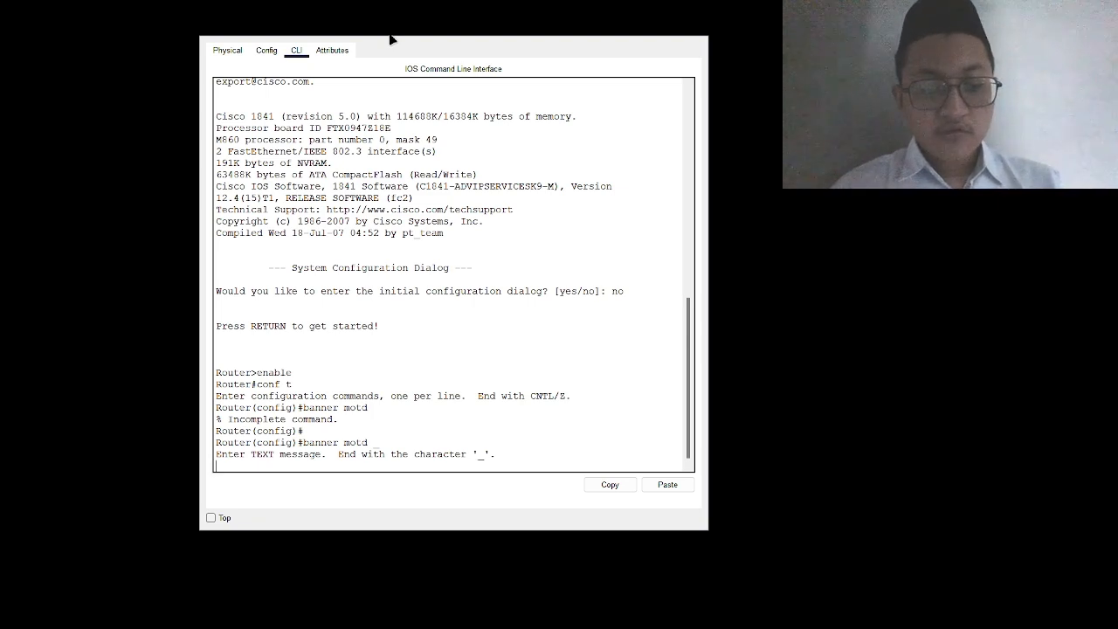
{"action": "type", "text": "S"}
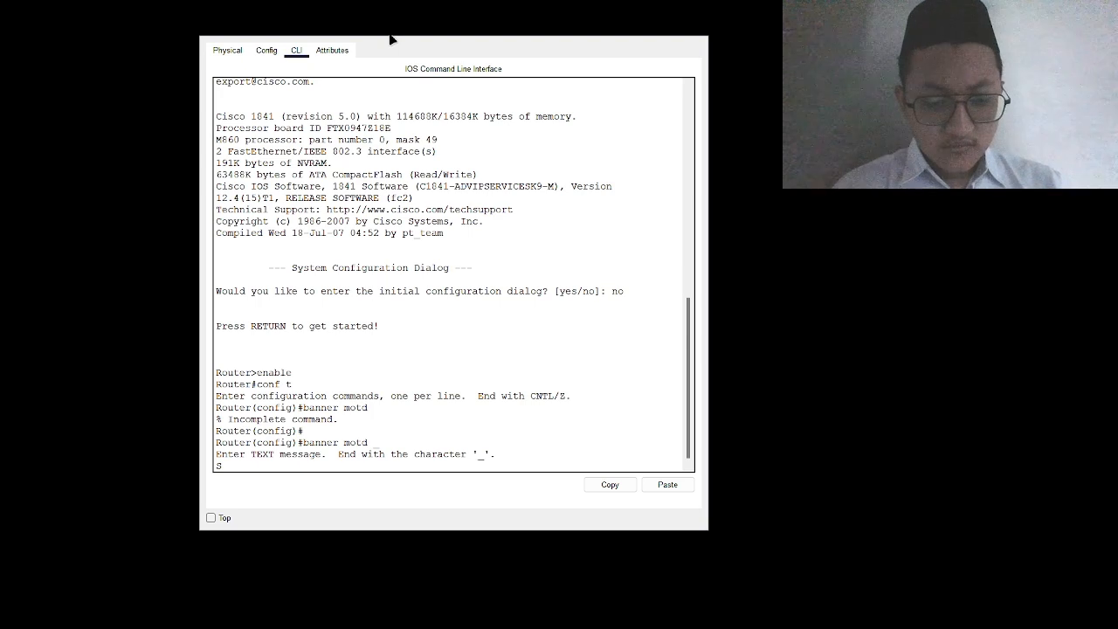
{"action": "key", "text": "BackSpace"}
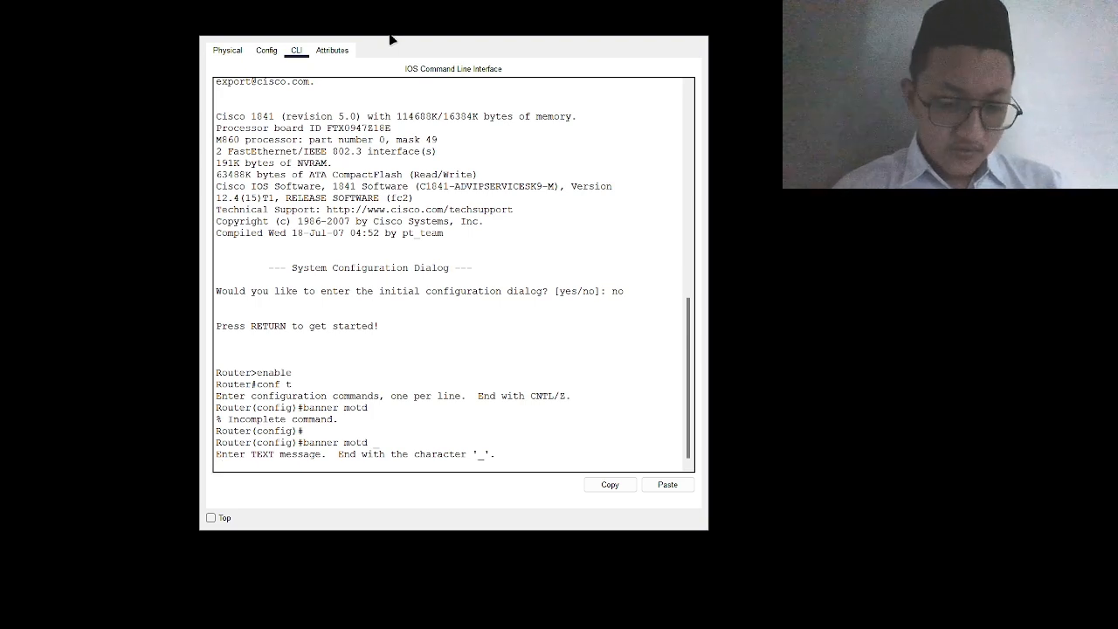
{"action": "type", "text": "\""}
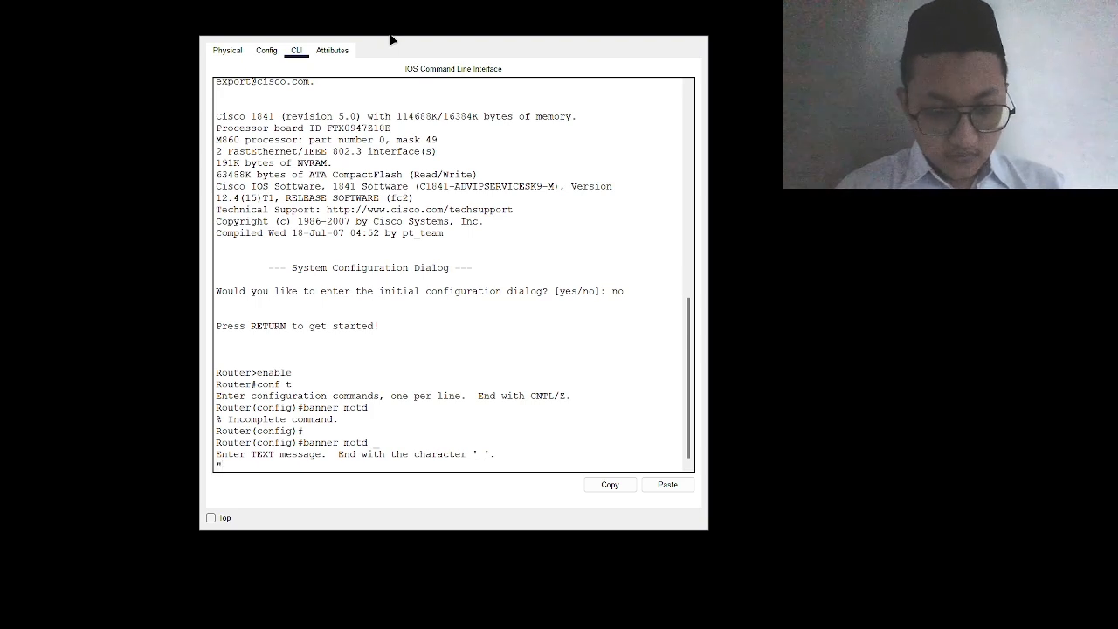
{"action": "type", "text": "Wel"}
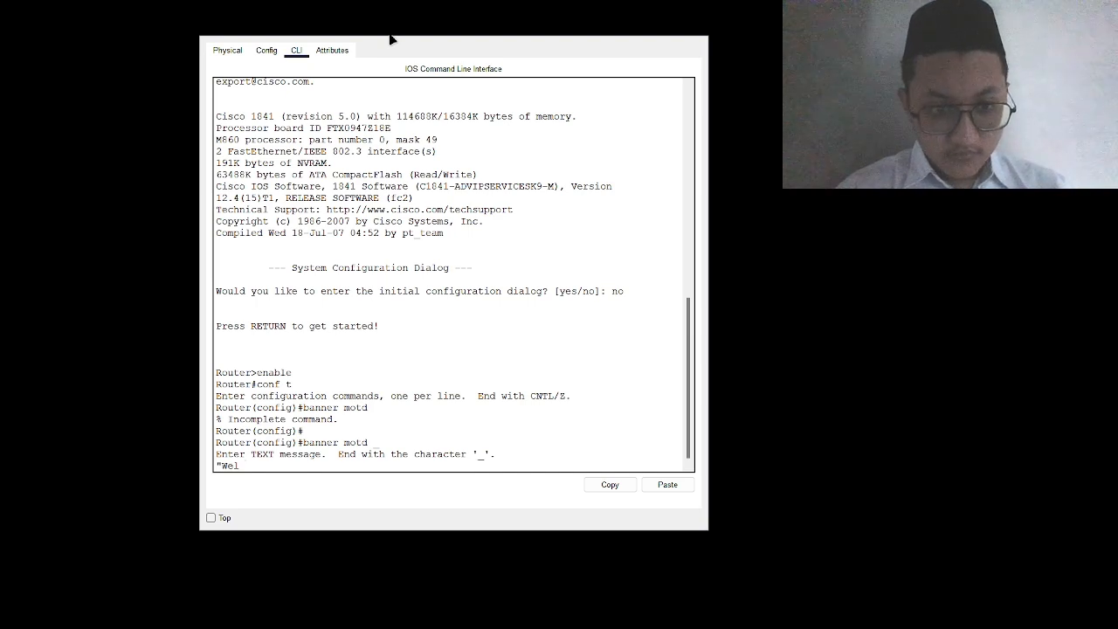
{"action": "type", "text": "come"}
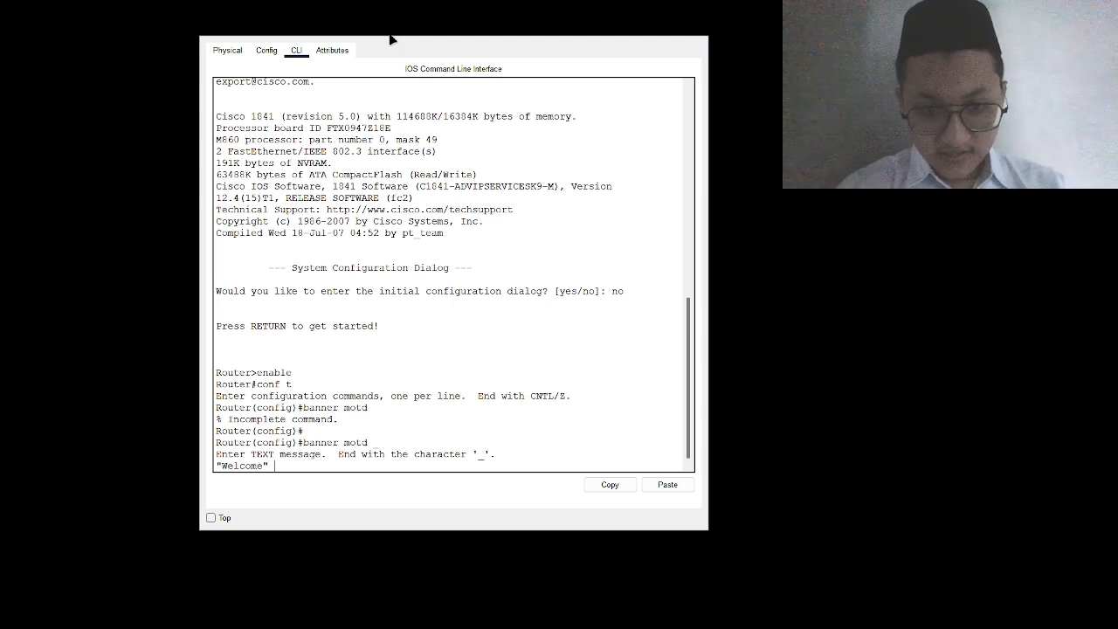
{"action": "key", "text": "Return"}
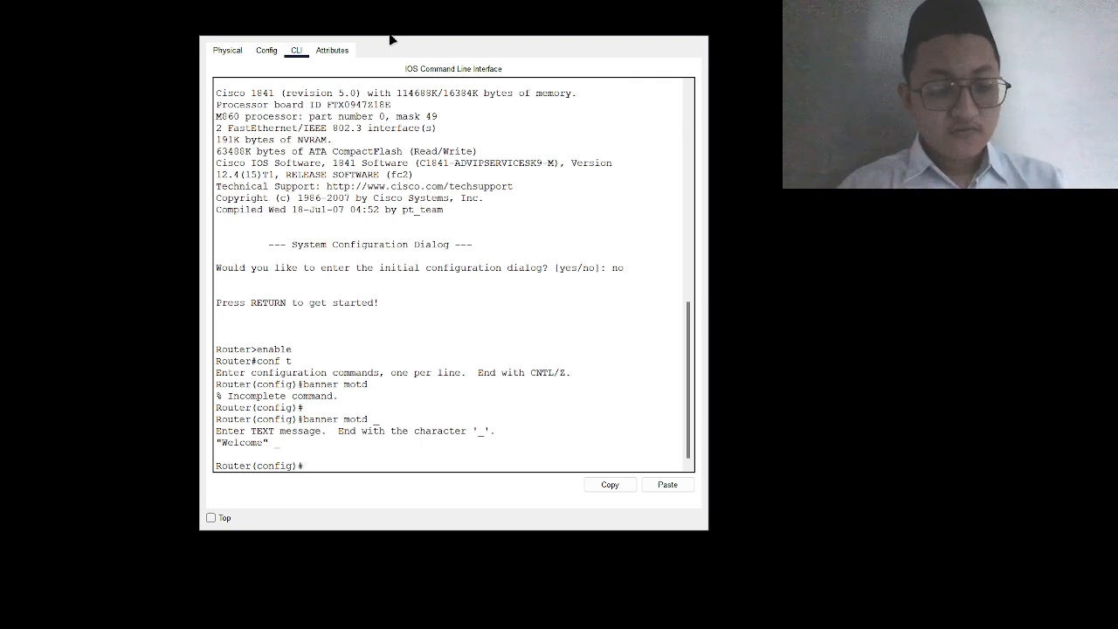
Step: Exit global configuration mode back to the Router# prompt
{"action": "type", "text": "exit"}
{"action": "key", "text": "Return"}
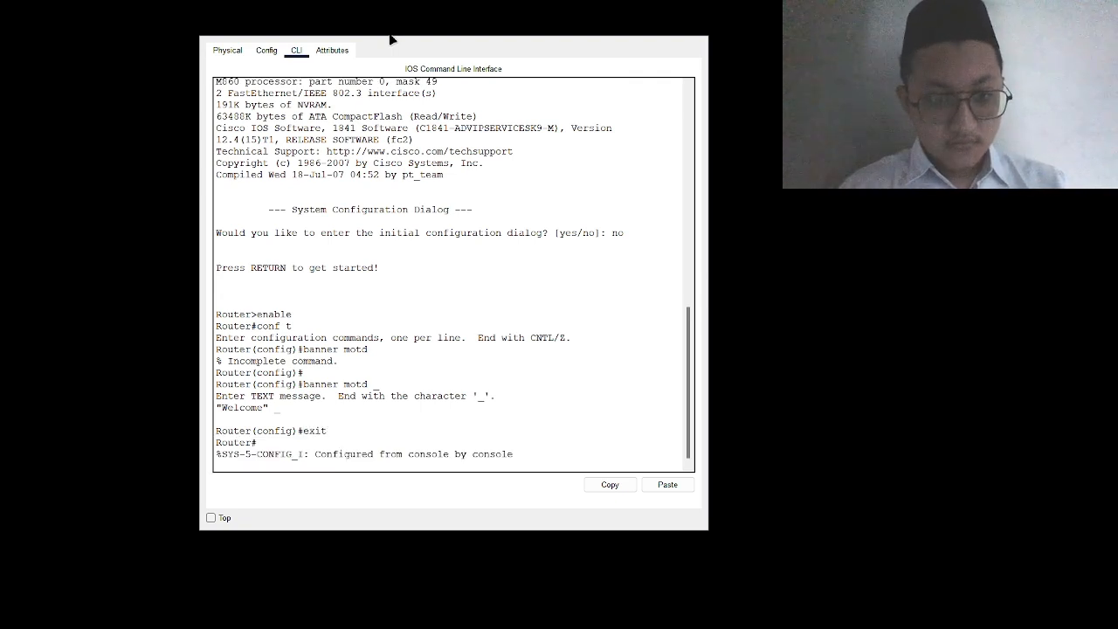
{"action": "key", "text": "Return"}
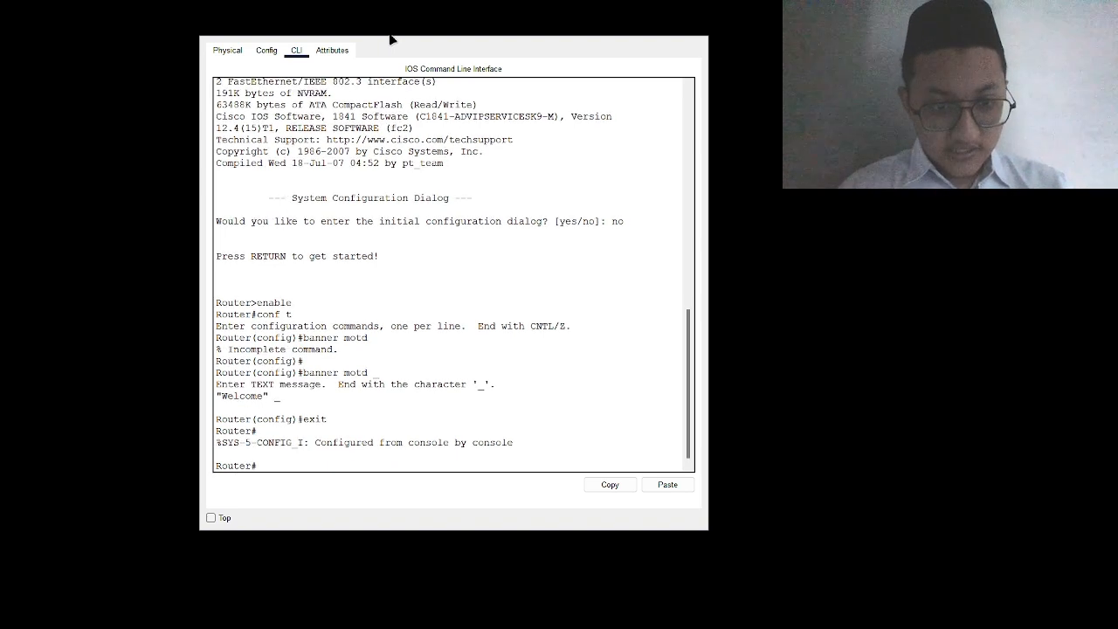
Step: Exit the router console and start a new session showing the 'Welcome' banner
{"action": "type", "text": "es"}
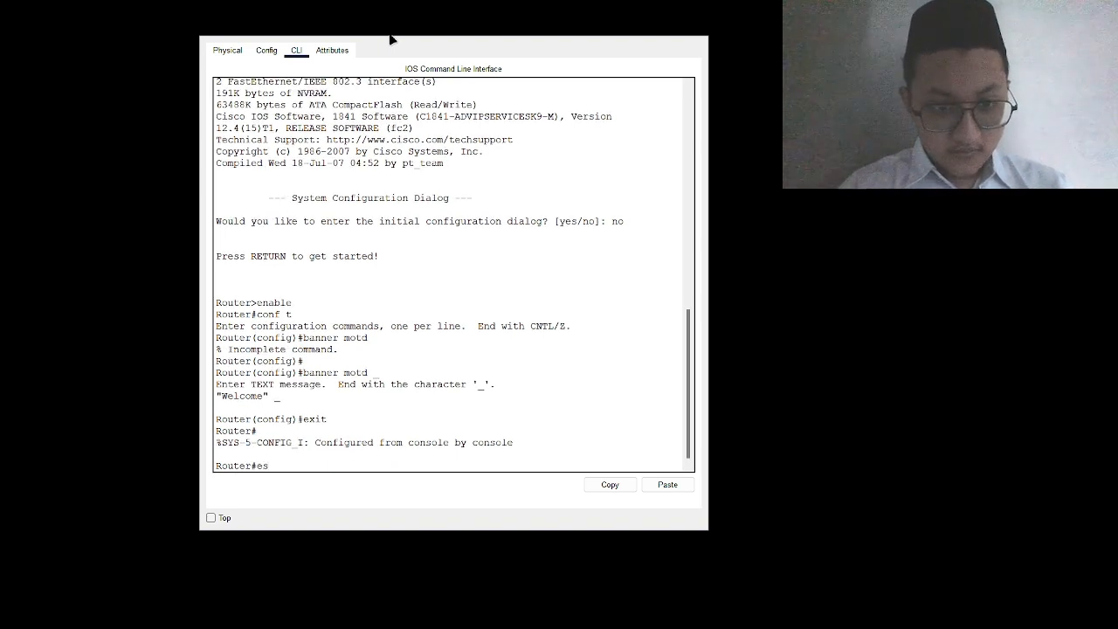
{"action": "key", "text": "BackSpace"}
{"action": "type", "text": "xit"}
{"action": "key", "text": "Return"}
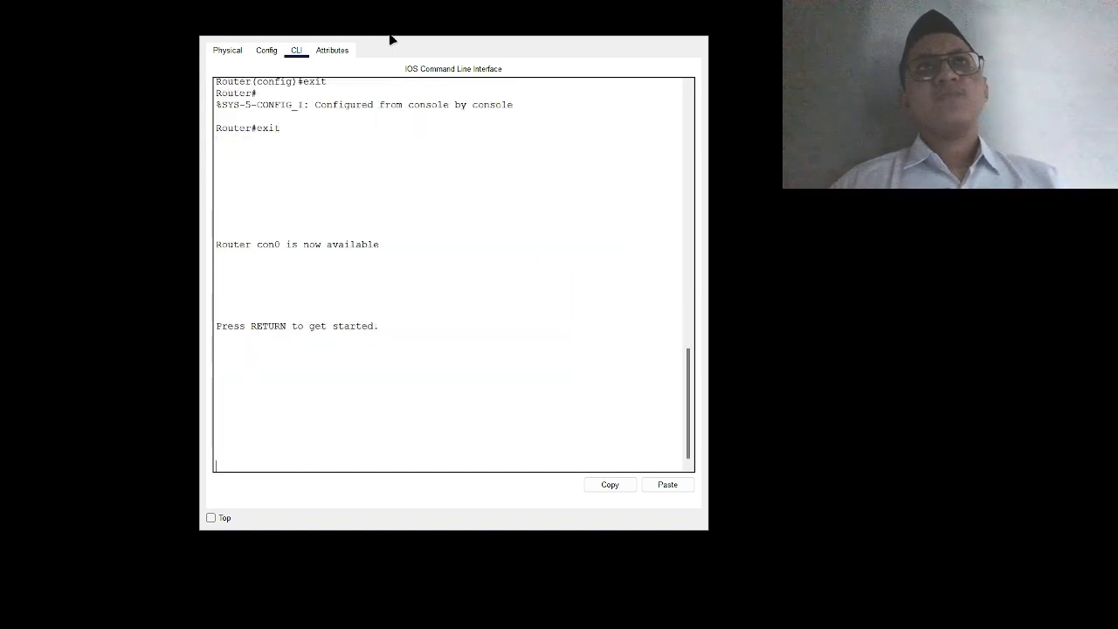
{"action": "key", "text": "Return"}
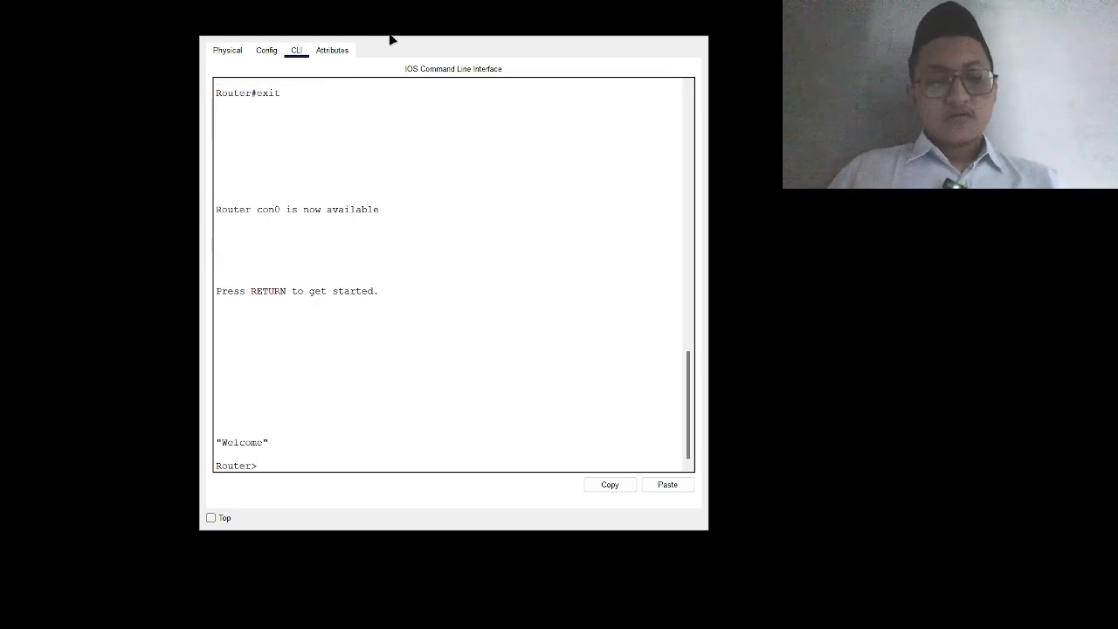
Step: Enter privileged mode with 'en' to reach the Router# prompt
{"action": "type", "text": "en"}
{"action": "key", "text": "Return"}
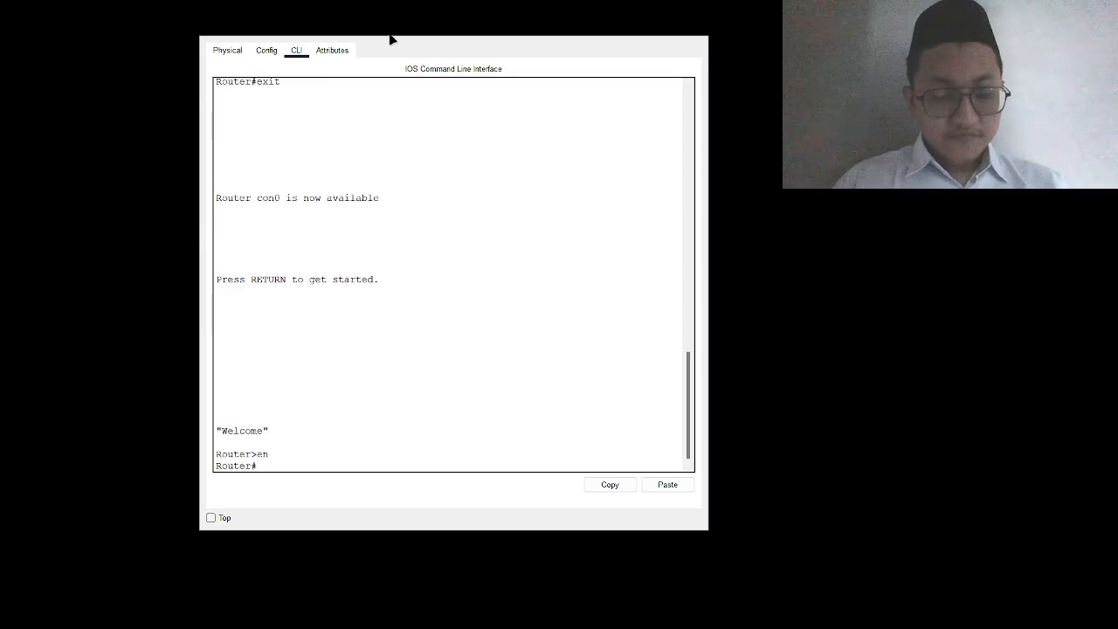
{"action": "scroll", "coordinate": [392, 264], "scroll_direction": "up", "scroll_amount": 8}
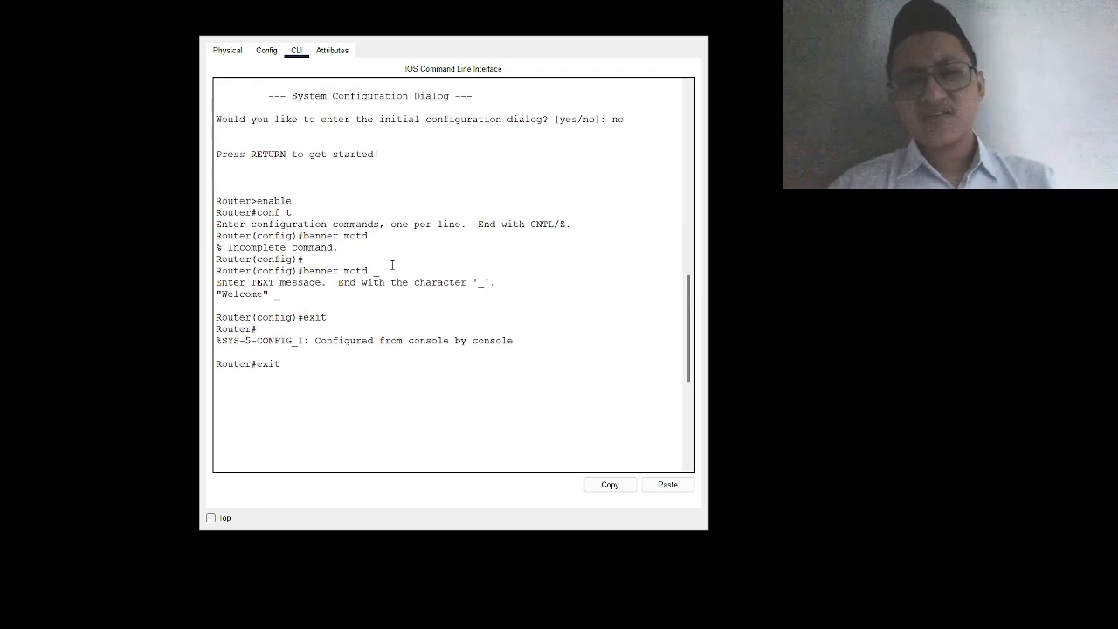
{"action": "scroll", "coordinate": [392, 264], "scroll_direction": "down", "scroll_amount": 8}
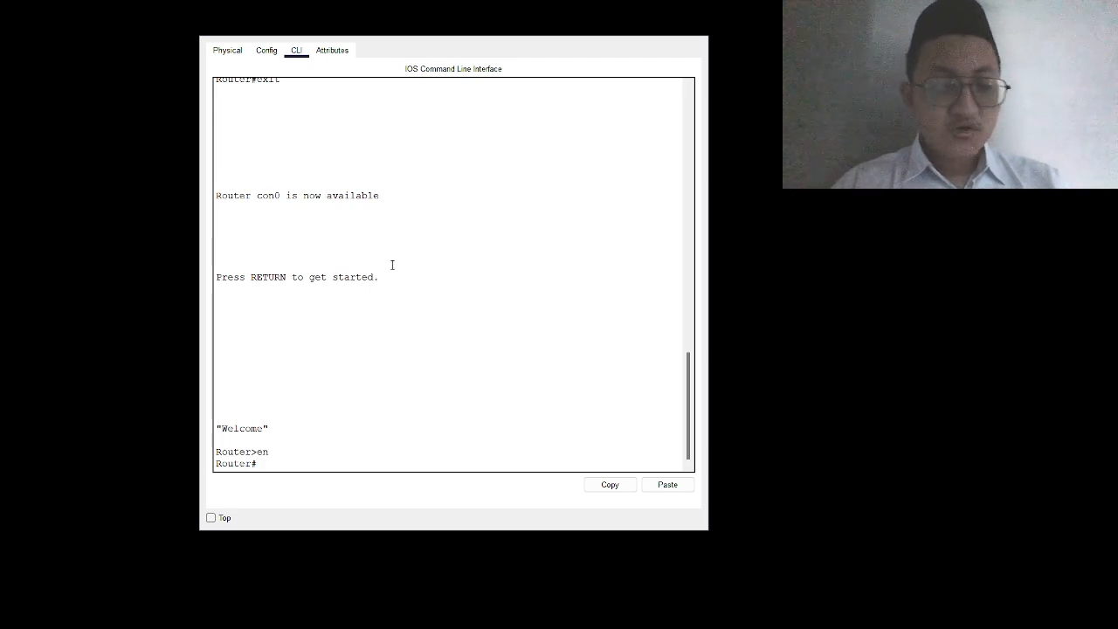
Step: In global configuration mode, set an enable secret password, then exit back to Router#
{"action": "type", "text": "c"}
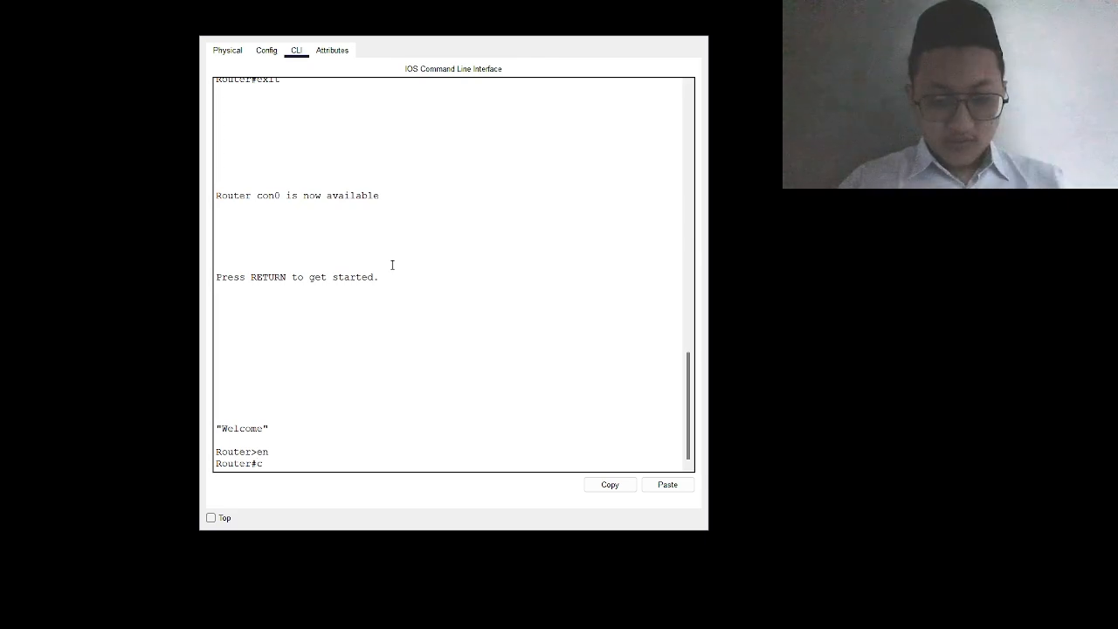
{"action": "type", "text": "onf "}
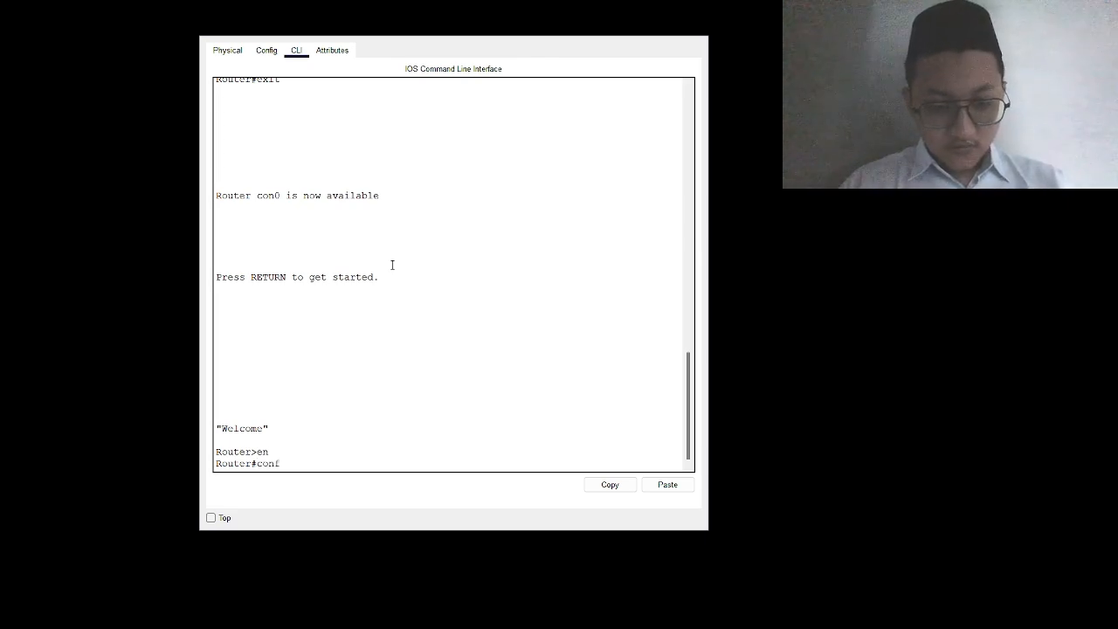
{"action": "type", "text": "t"}
{"action": "key", "text": "Return"}
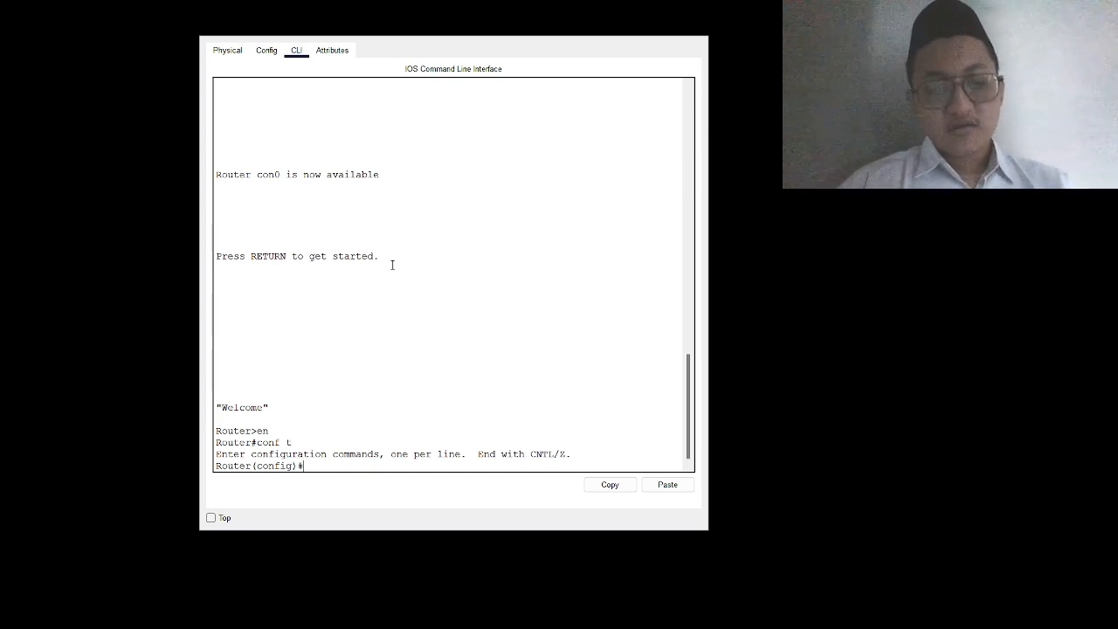
{"action": "type", "text": "ena"}
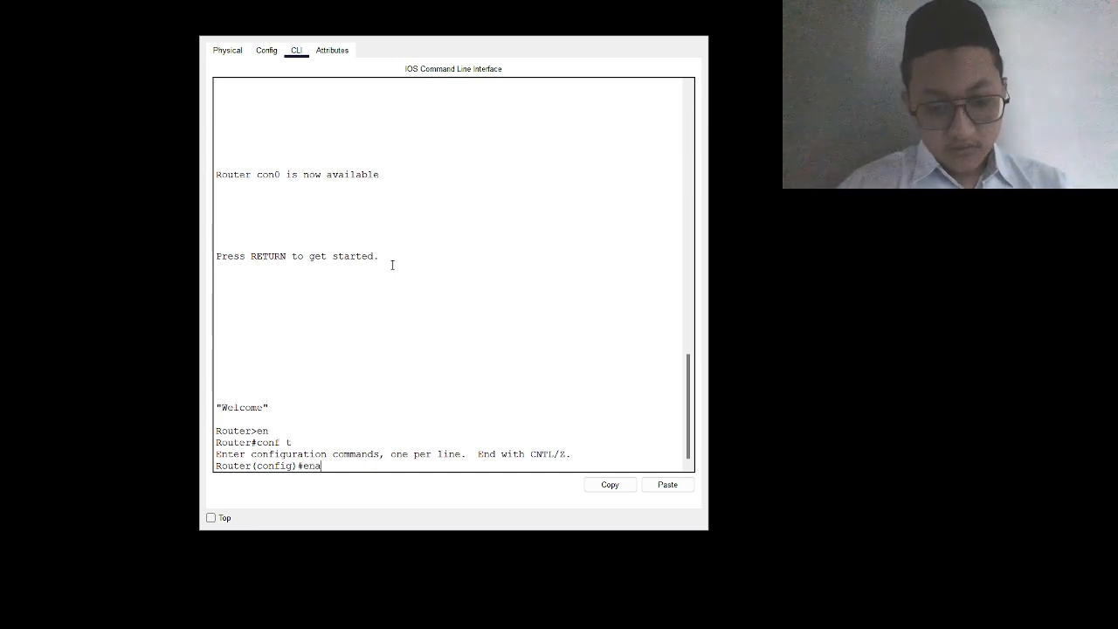
{"action": "type", "text": "ble"}
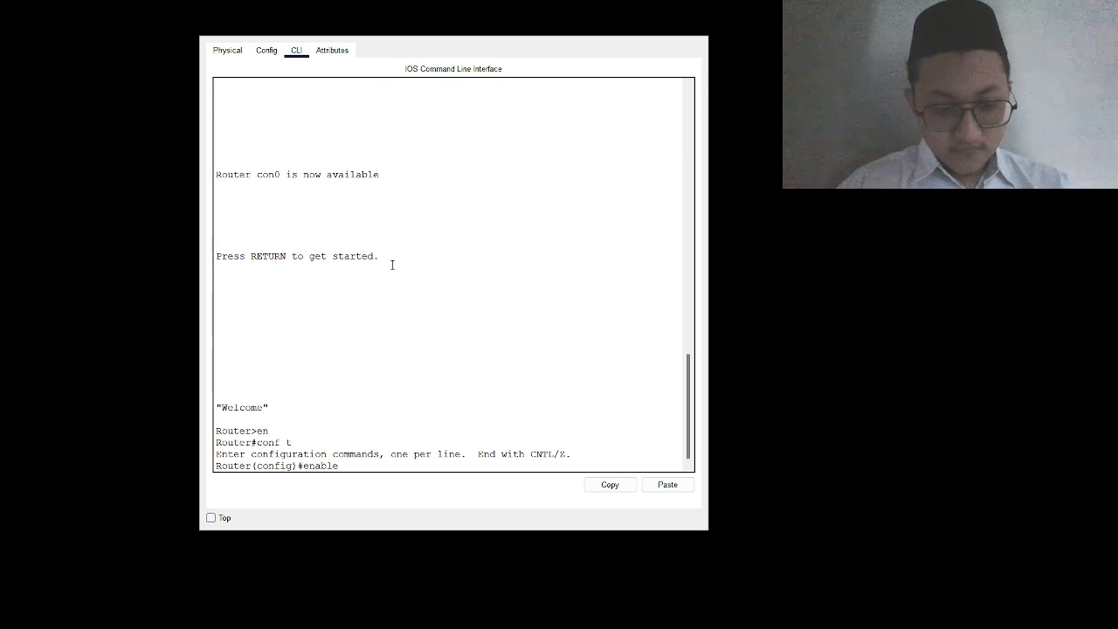
{"action": "type", "text": " sec"}
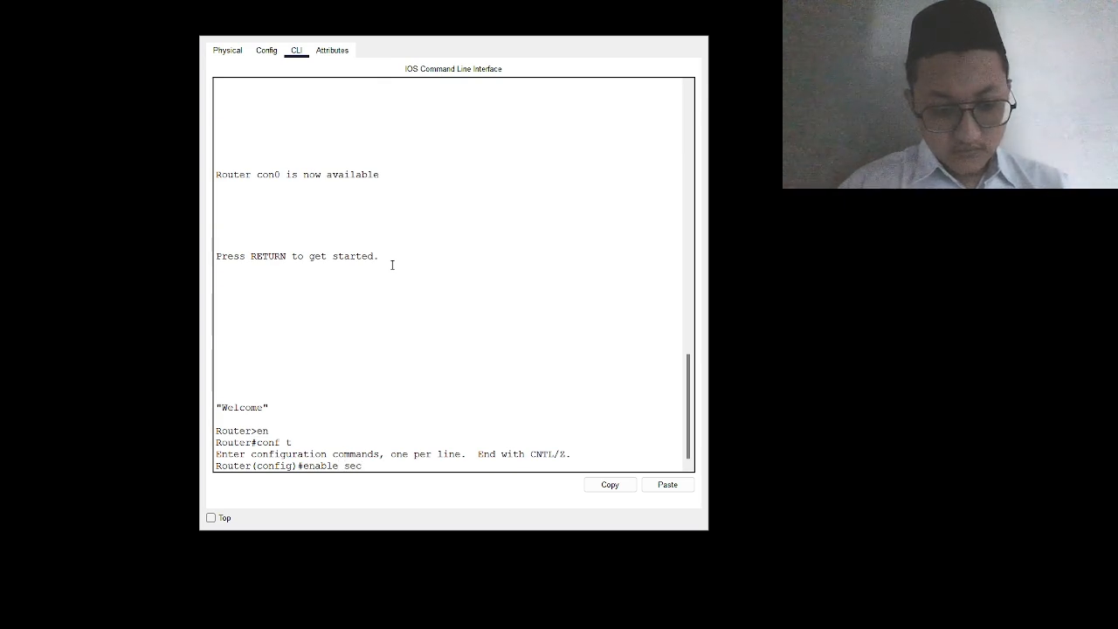
{"action": "key", "text": "Tab"}
{"action": "type", "text": "c"}
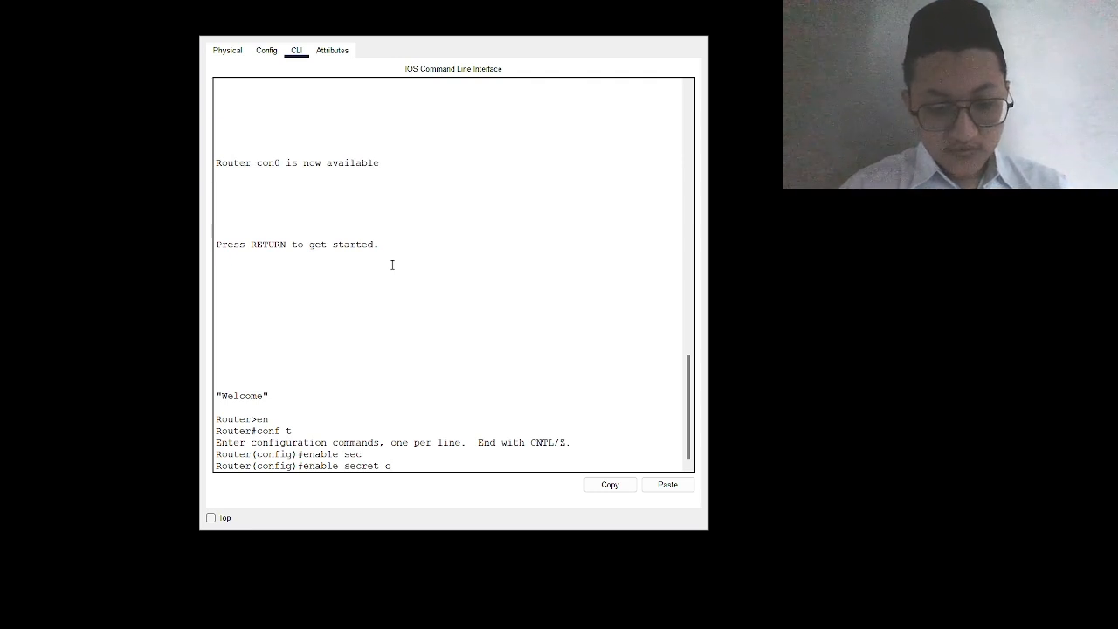
{"action": "key", "text": "BackSpace"}
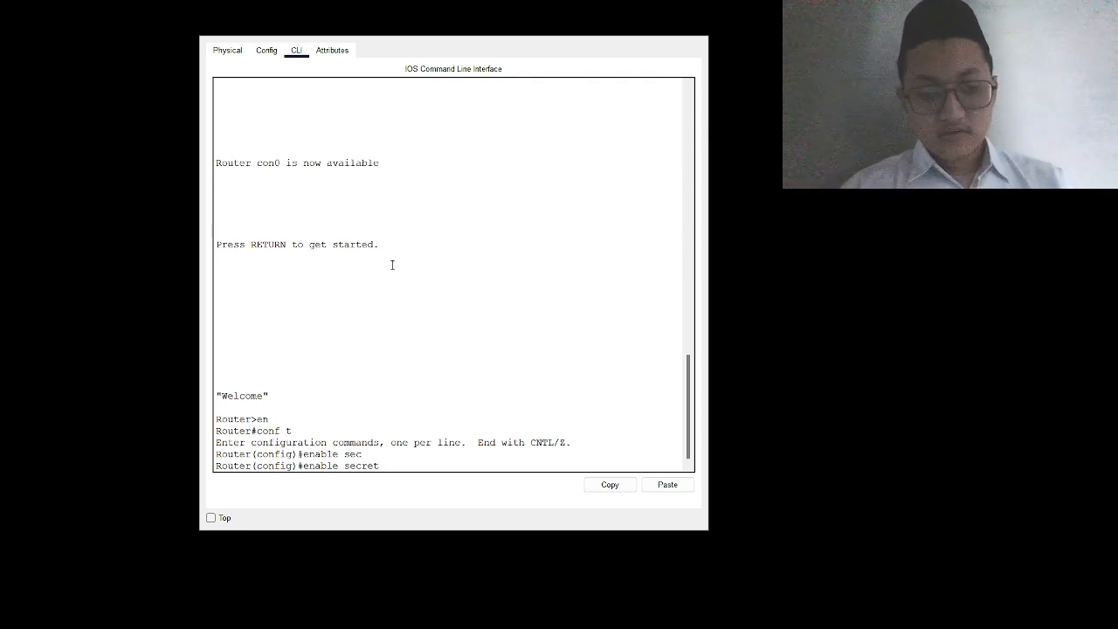
{"action": "type", "text": "123456"}
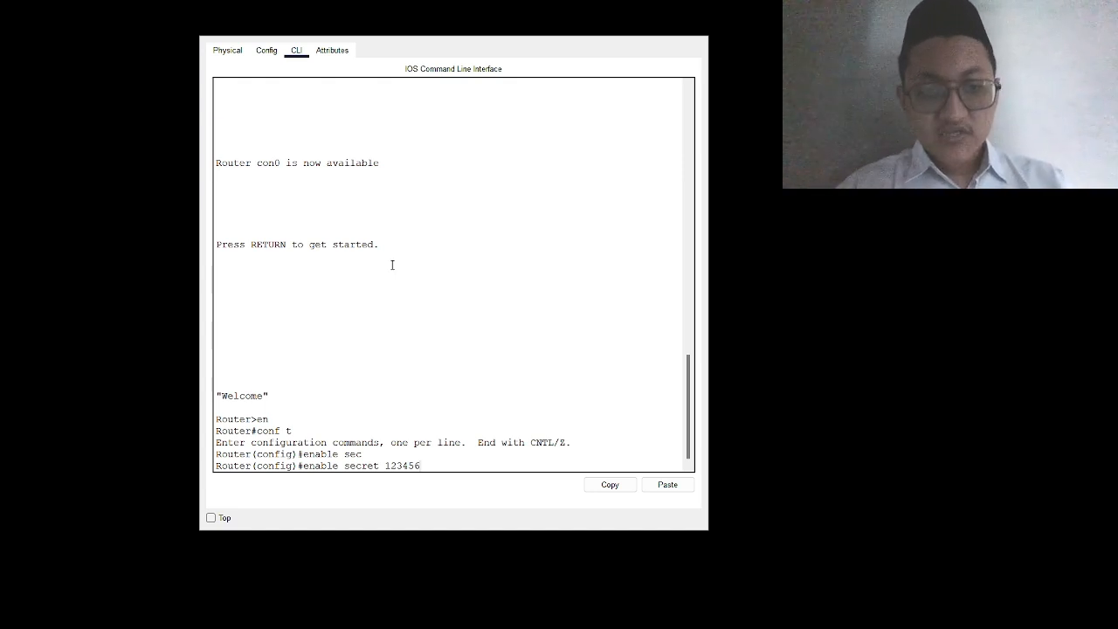
{"action": "key", "text": "Return"}
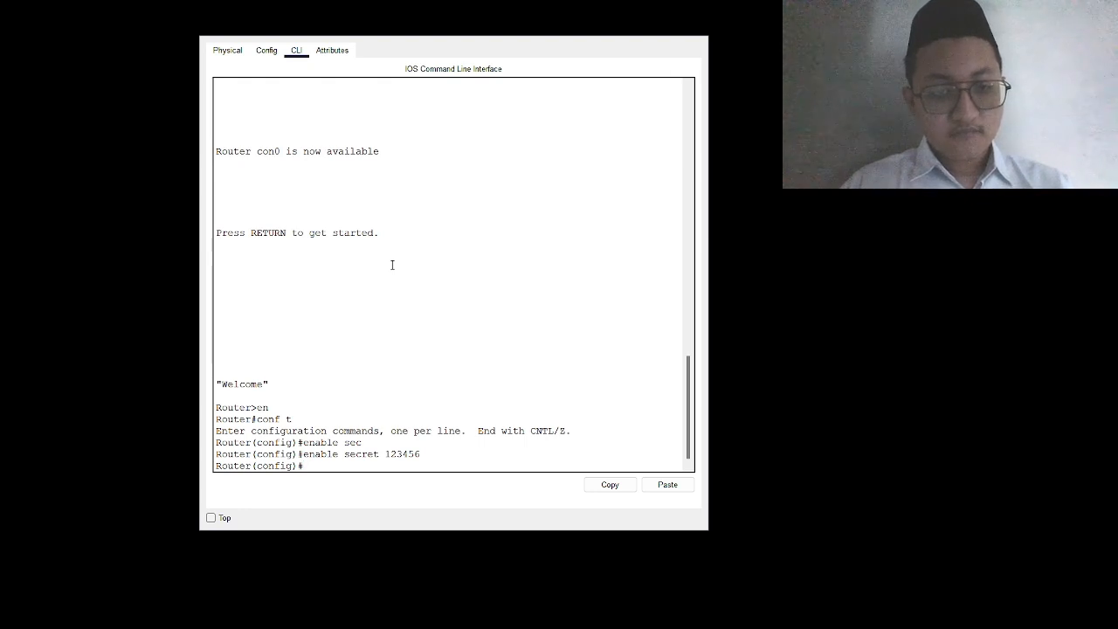
{"action": "type", "text": "exit"}
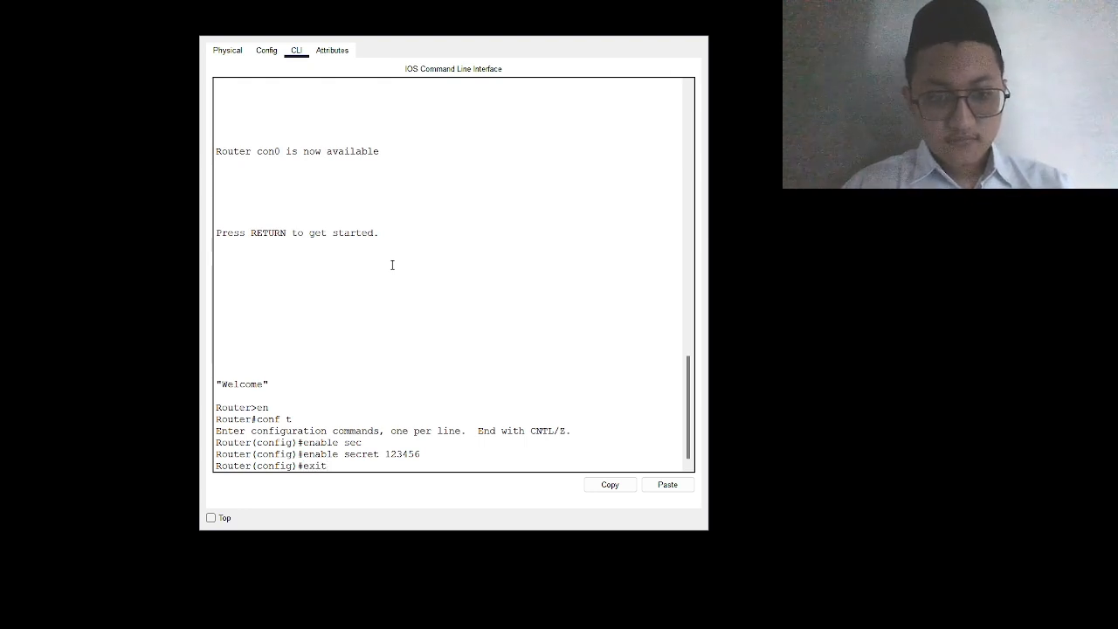
{"action": "key", "text": "Return"}
Step: Restart the console session, enter privileged mode using the new secret, then enter global configuration
{"action": "type", "text": "exit"}
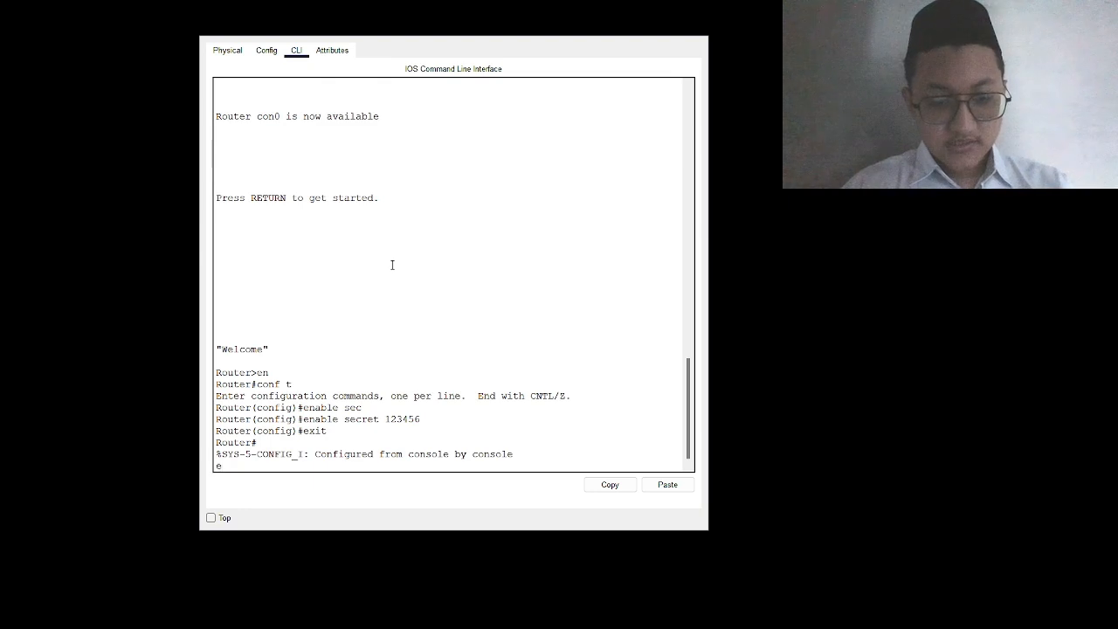
{"action": "key", "text": "Return"}
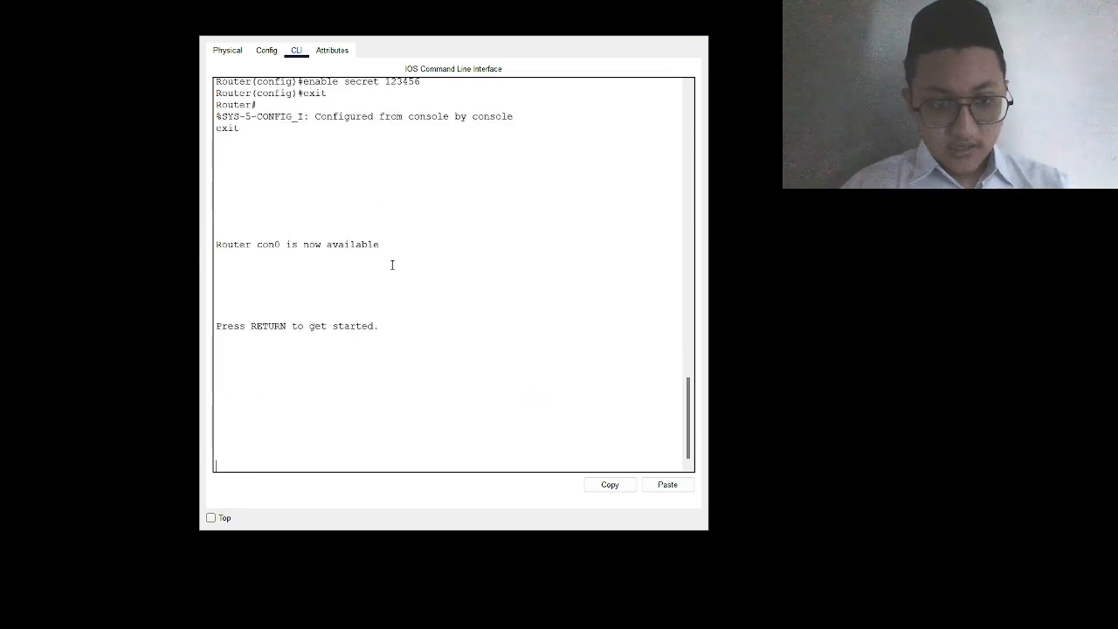
{"action": "key", "text": "Return"}
{"action": "type", "text": "en"}
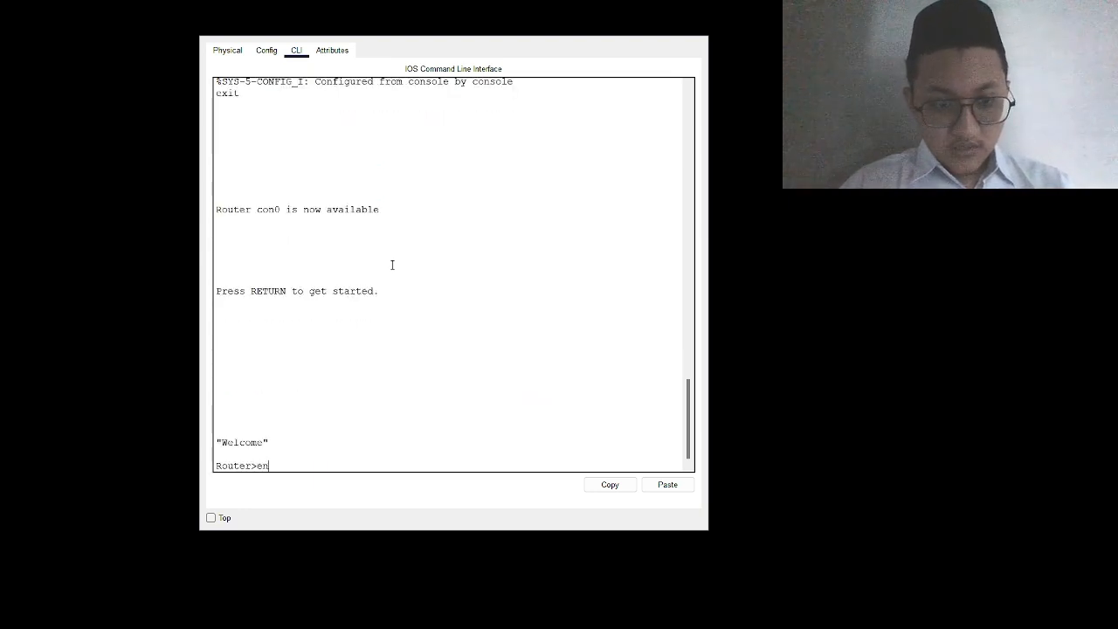
{"action": "key", "text": "Return"}
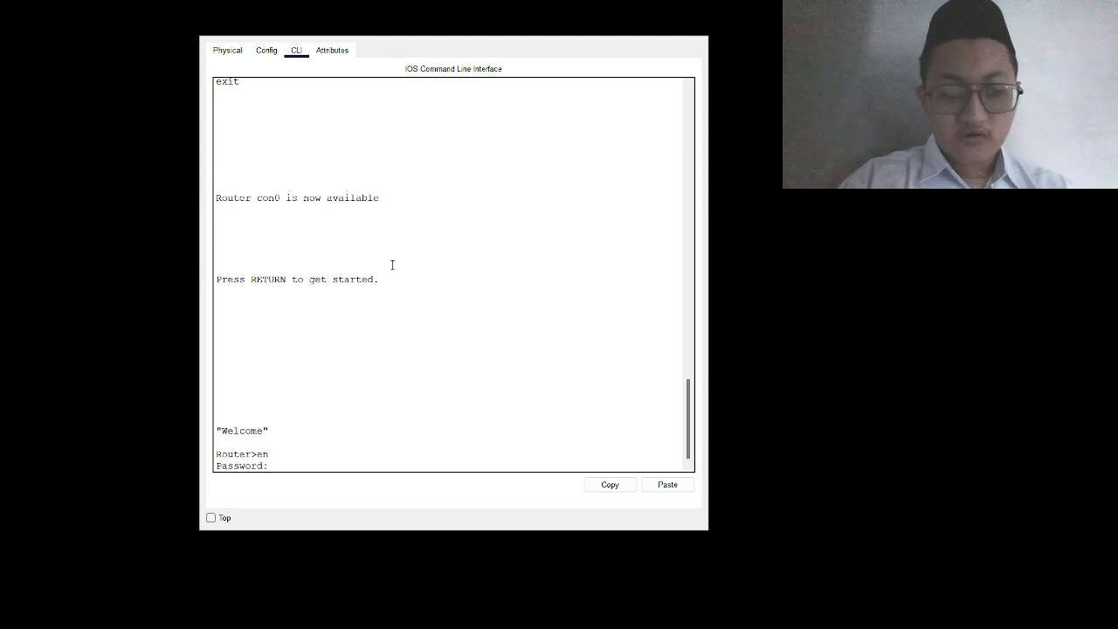
{"action": "key", "text": "Return"}
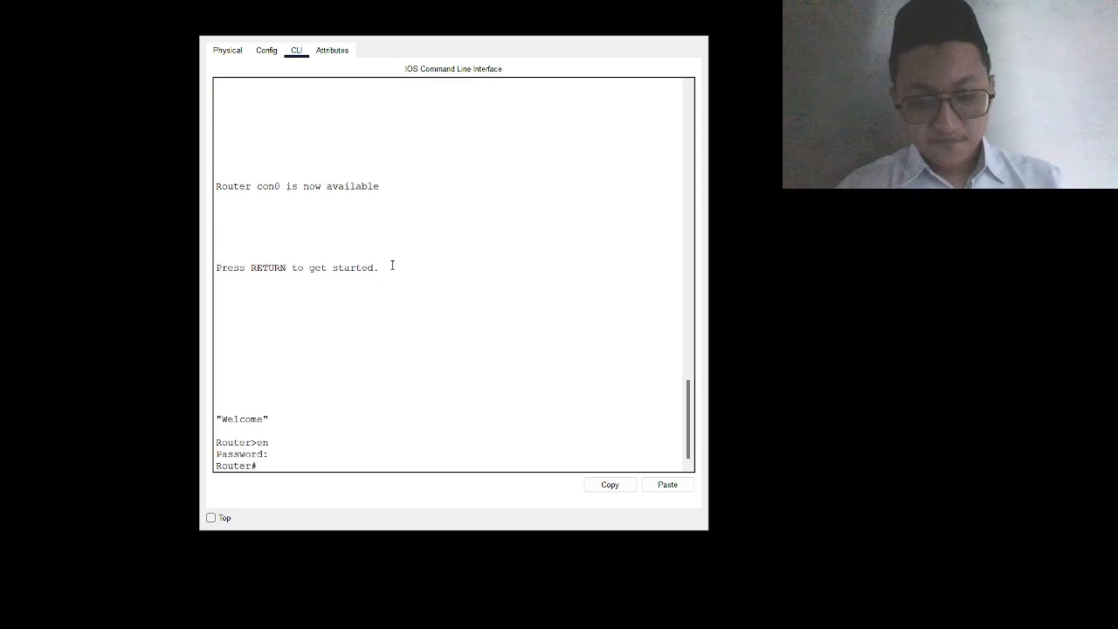
{"action": "type", "text": "conf t"}
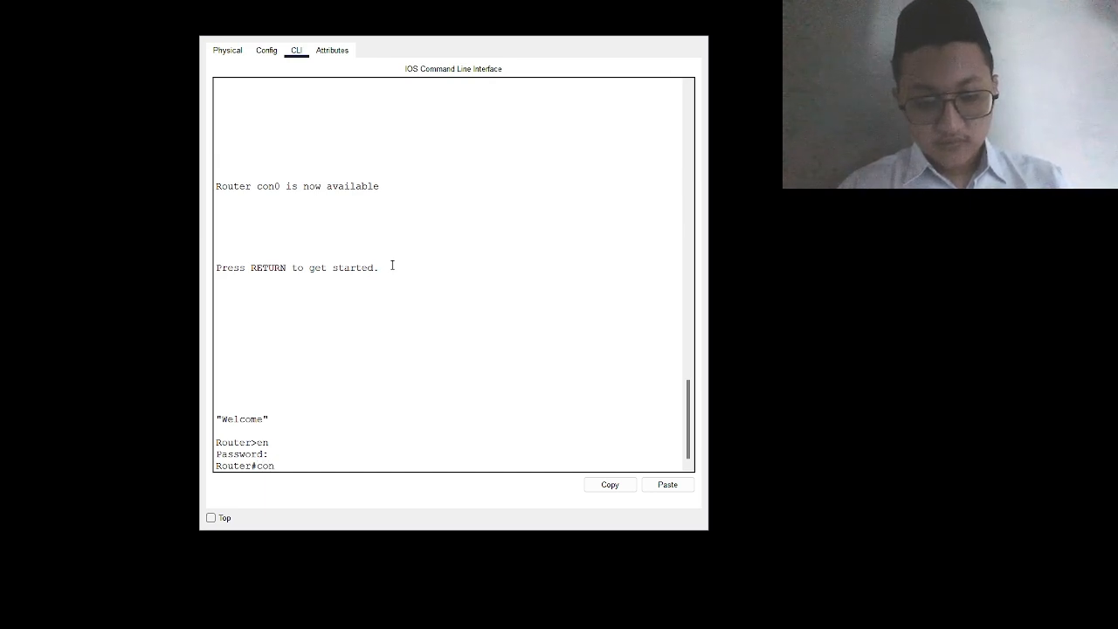
{"action": "key", "text": "Return"}
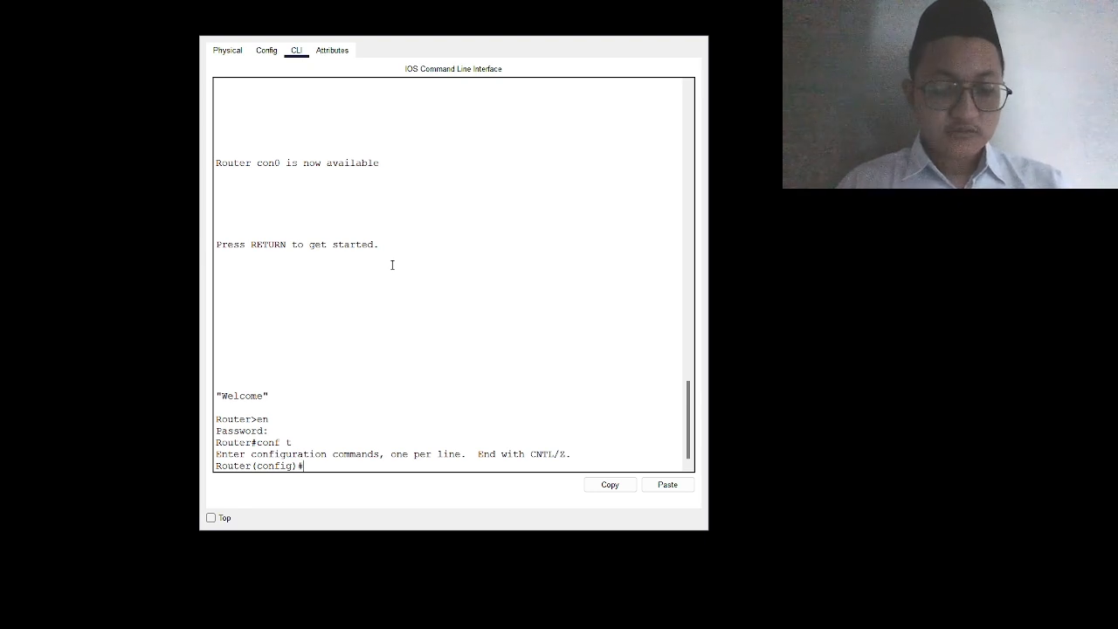
Step: Submit 'no enable secret' with the password, then resubmit it; both are rejected
{"action": "type", "text": "no"}
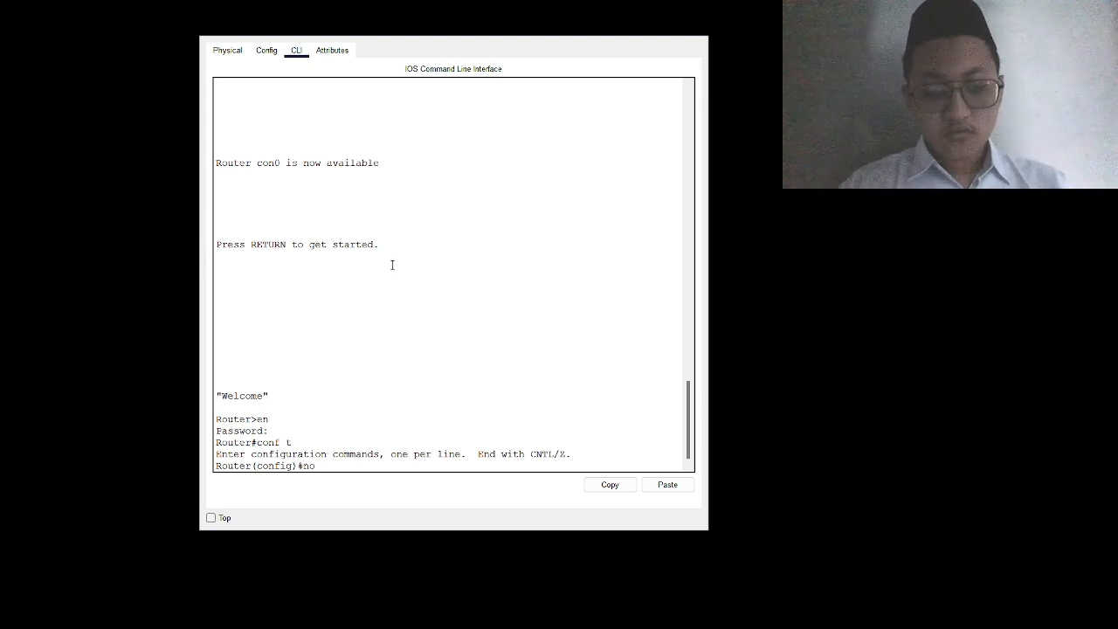
{"action": "type", "text": " enable"}
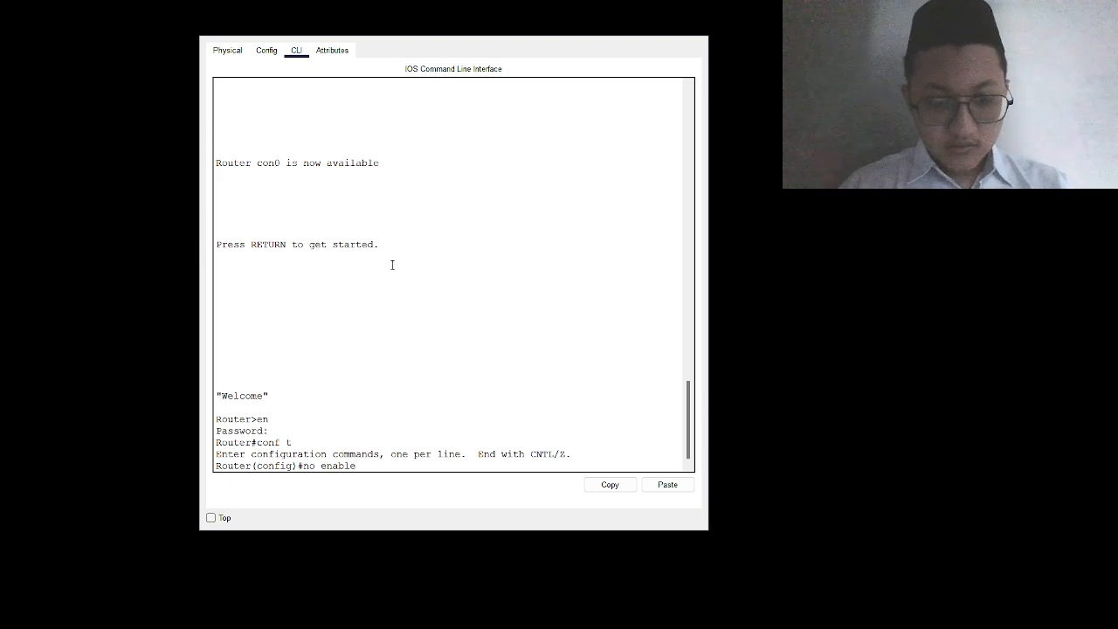
{"action": "type", "text": " secret"}
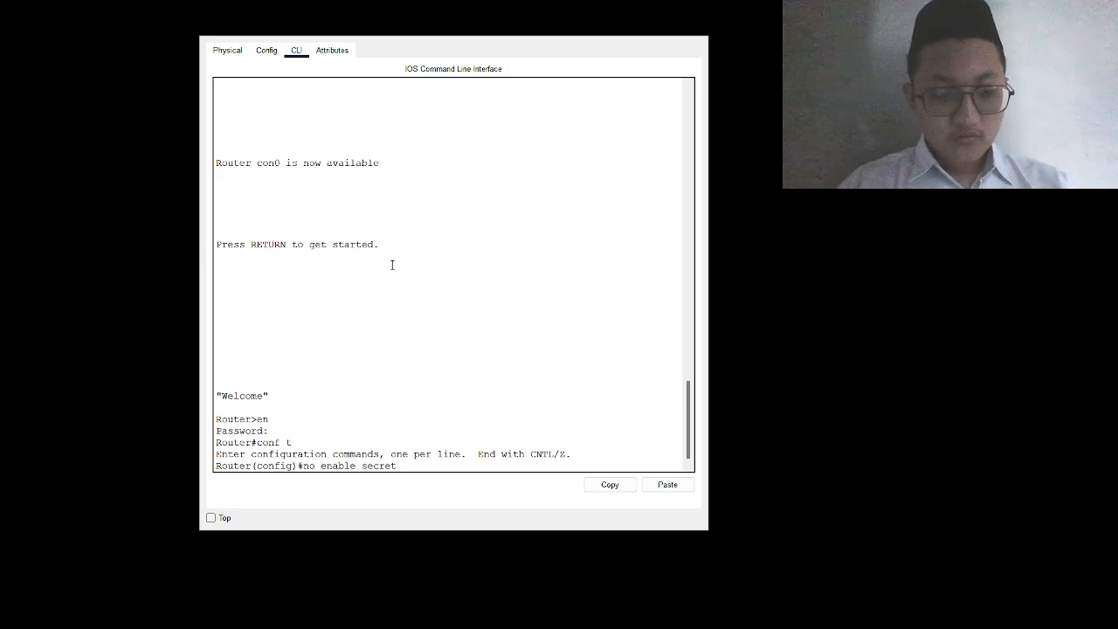
{"action": "type", "text": " 123456"}
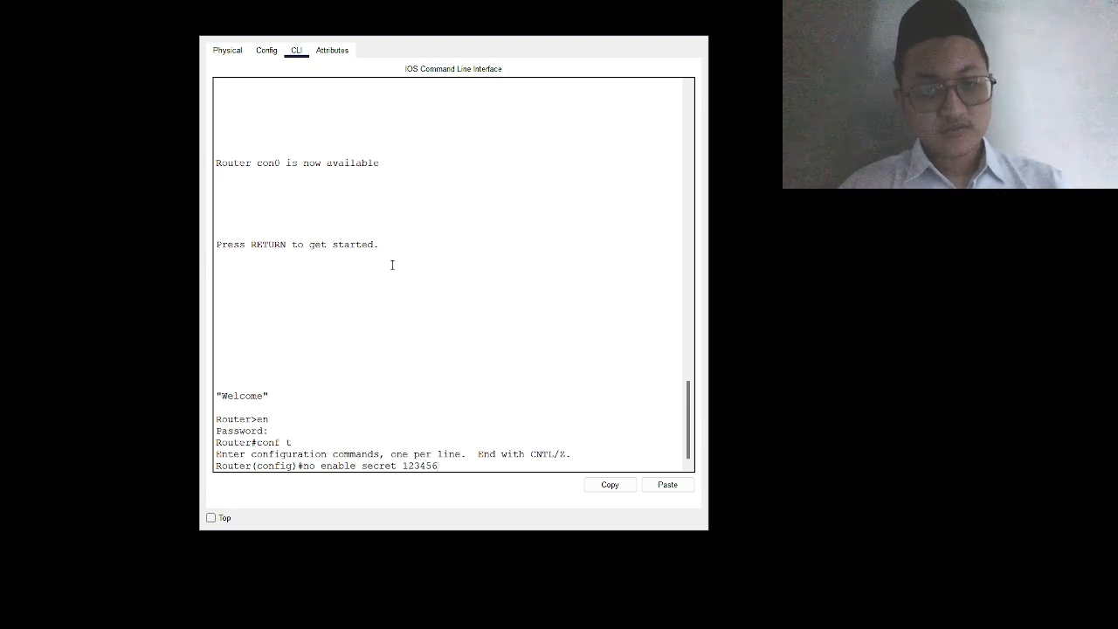
{"action": "key", "text": "Return"}
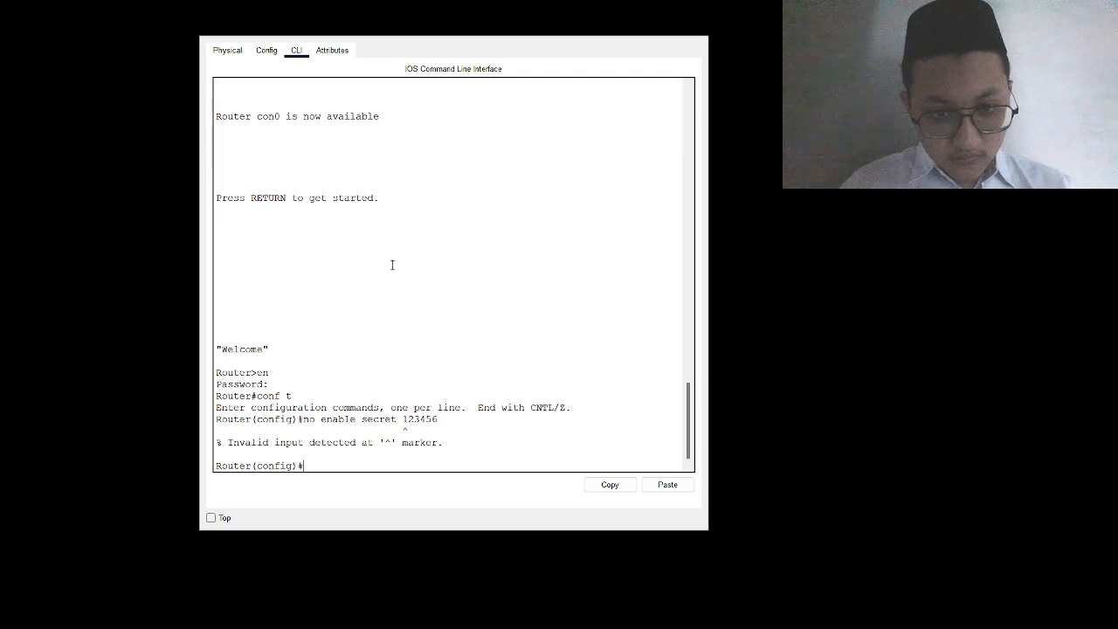
{"action": "key", "text": "Up"}
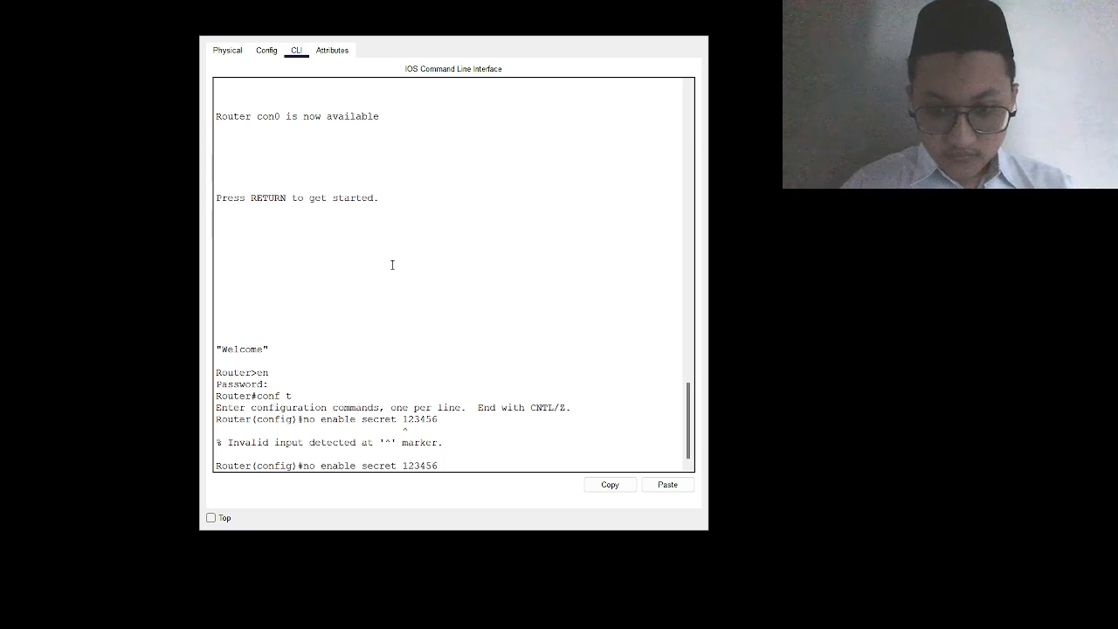
{"action": "key", "text": "Return"}
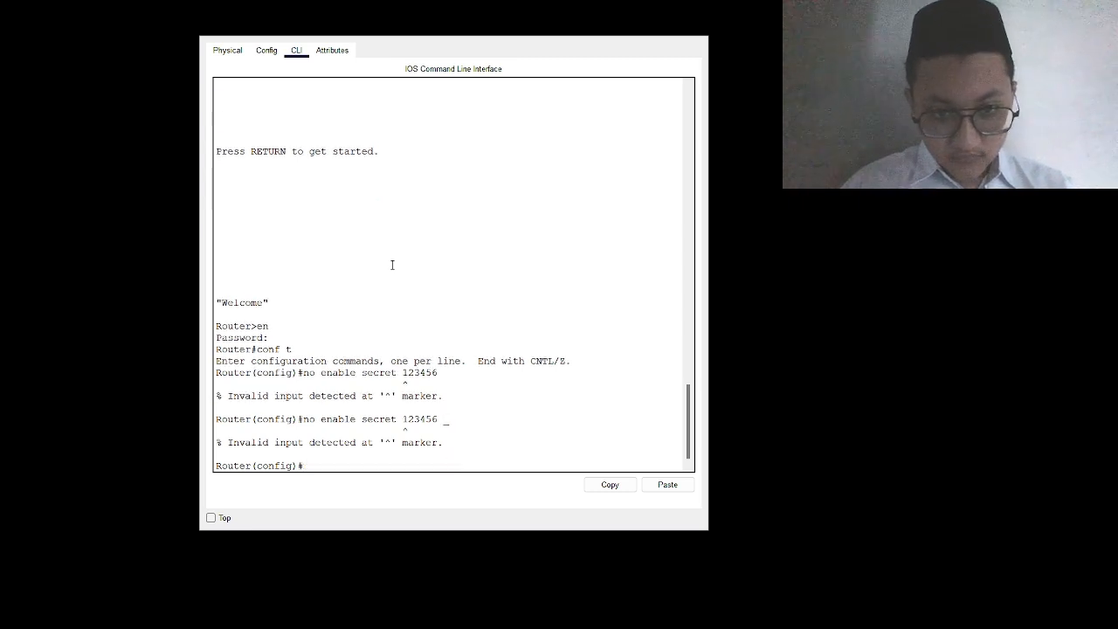
Step: Retry two edited versions of the recalled removal command, each rejected as invalid input
{"action": "key", "text": "Up"}
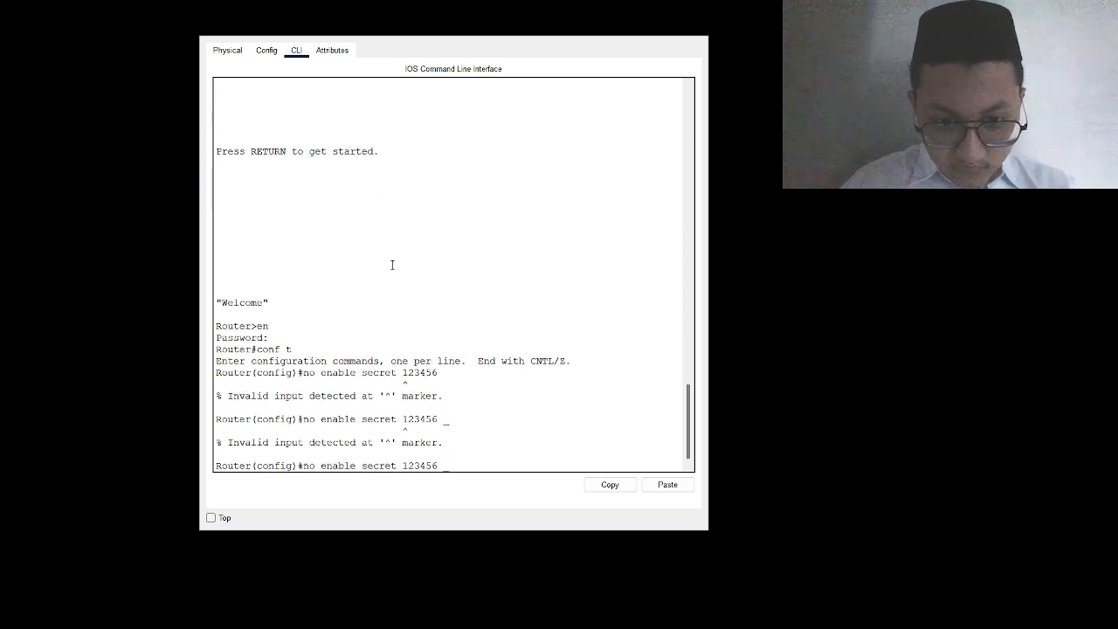
{"action": "key", "text": "BackSpace"}
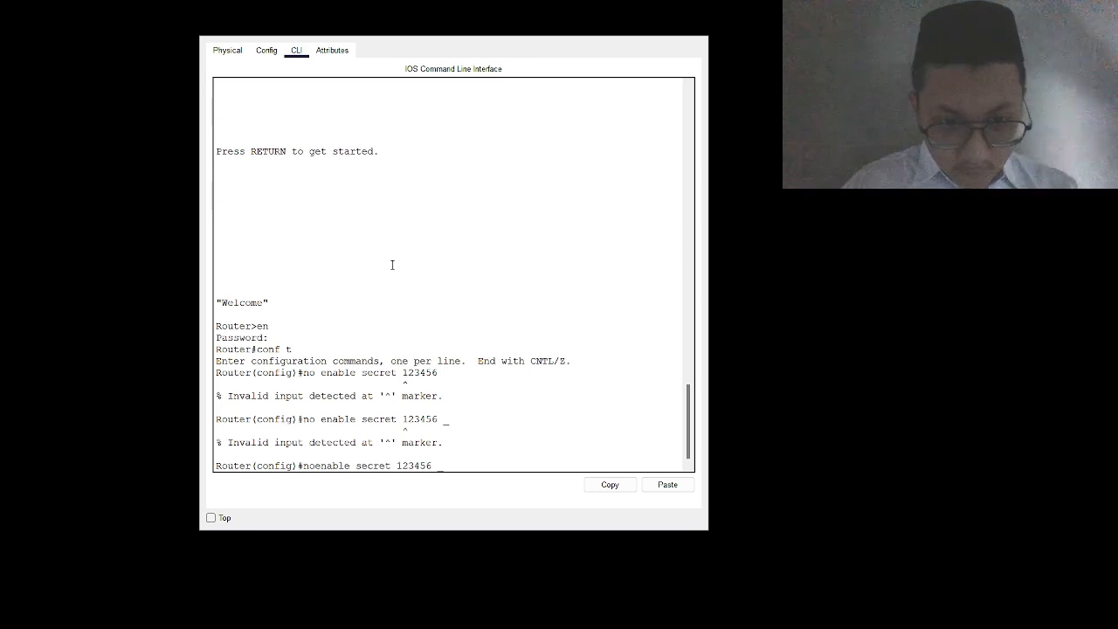
{"action": "key", "text": "Return"}
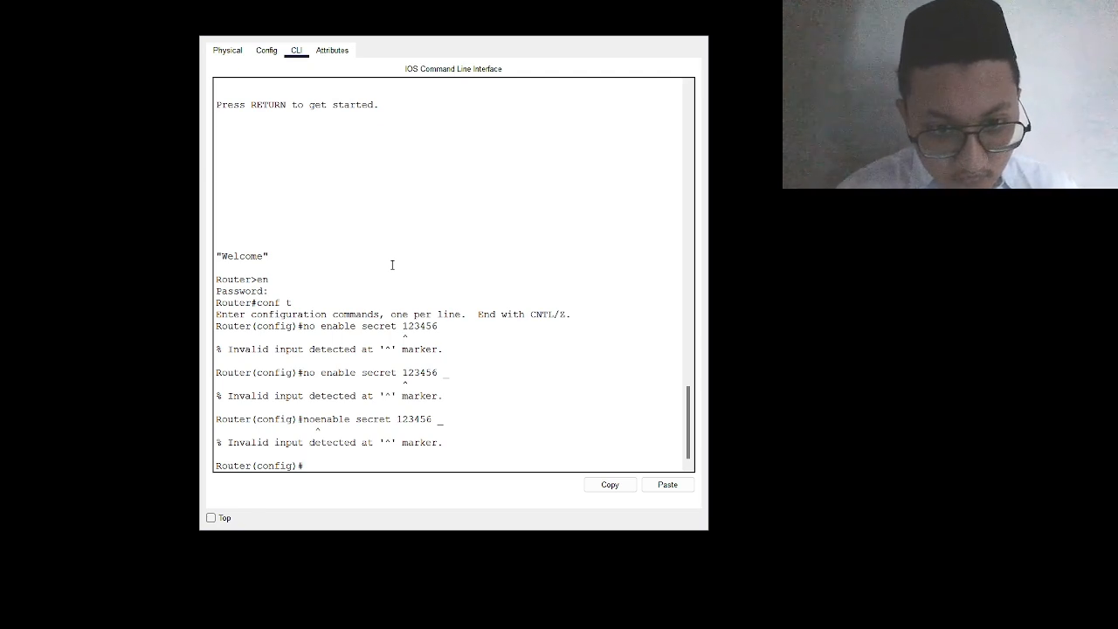
{"action": "key", "text": "Up"}
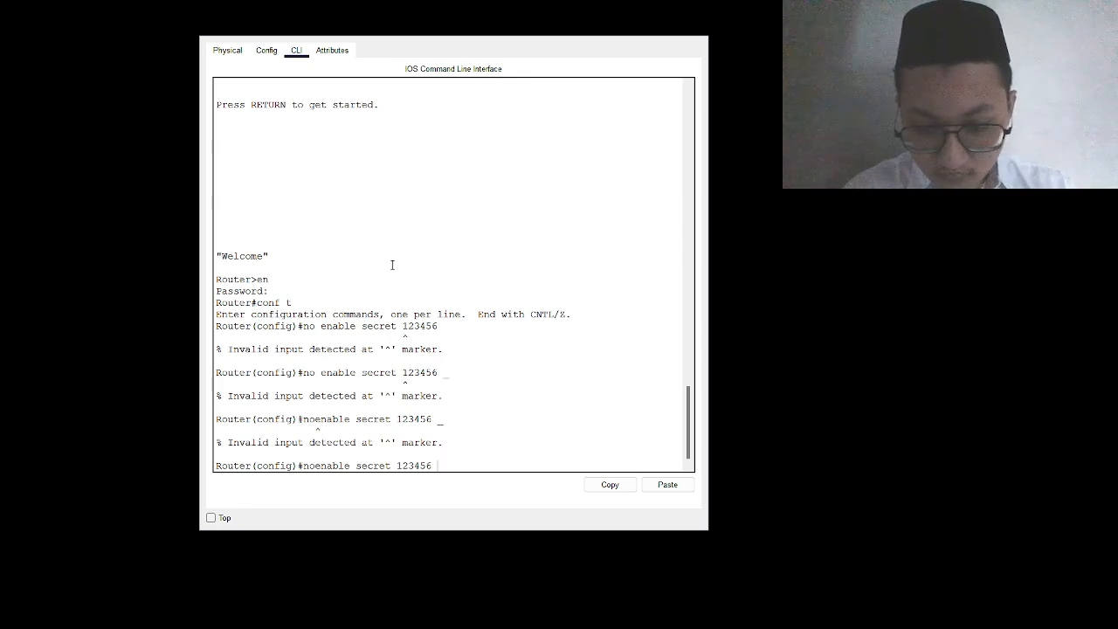
{"action": "type", "text": "^"}
{"action": "key", "text": "Return"}
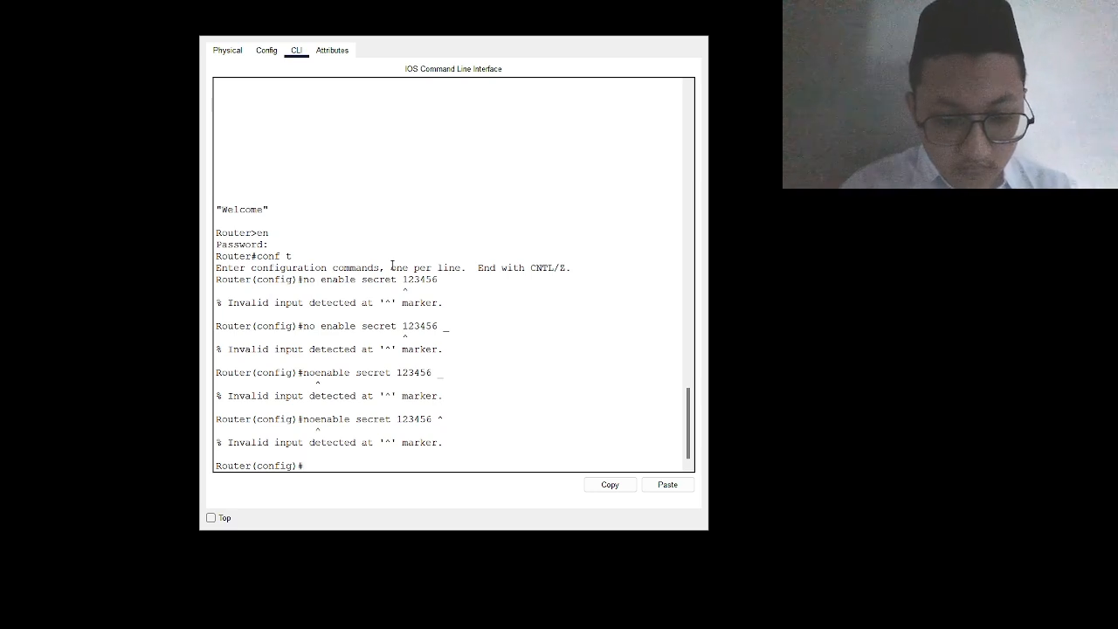
Step: Submit 'noenable secret' without the password twice; the router rejects both as invalid input
{"action": "type", "text": "n"}
{"action": "key", "text": "Tab"}
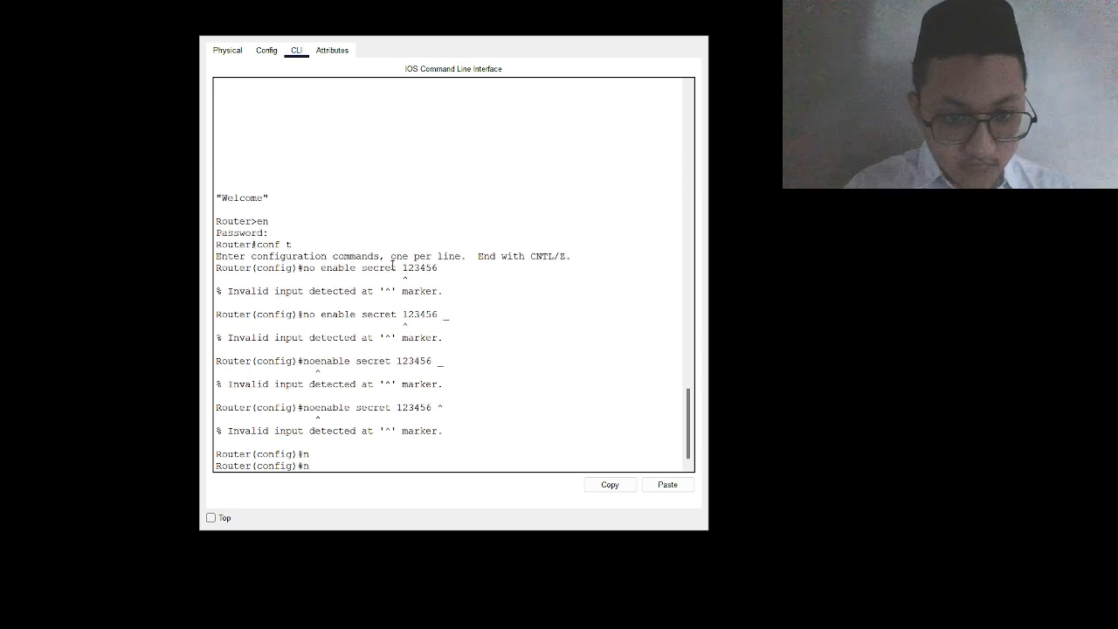
{"action": "type", "text": "o en"}
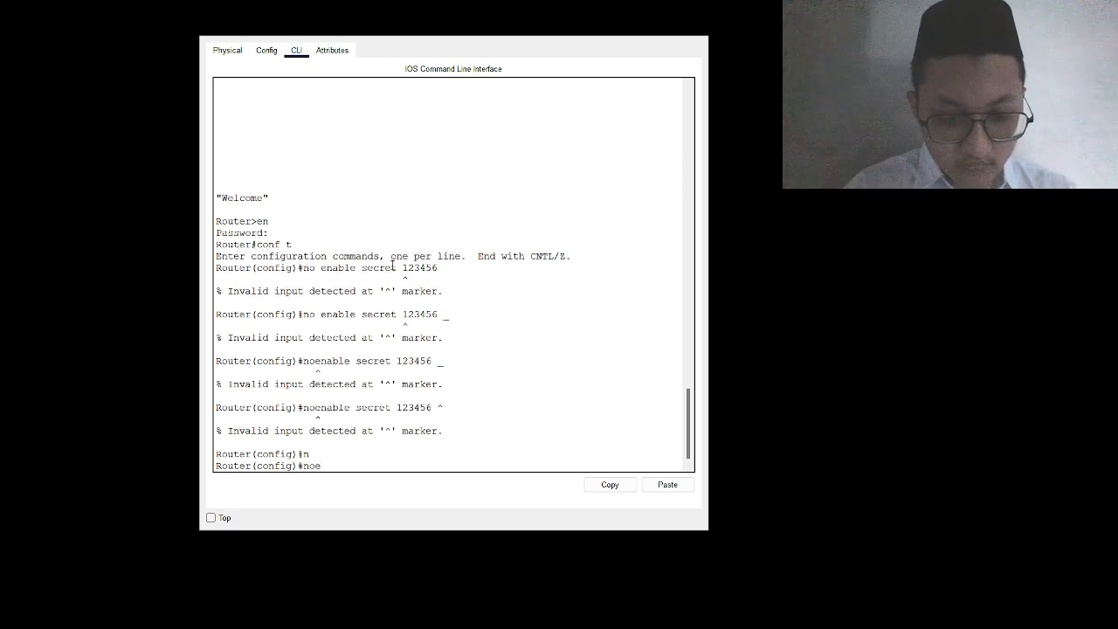
{"action": "type", "text": "able"}
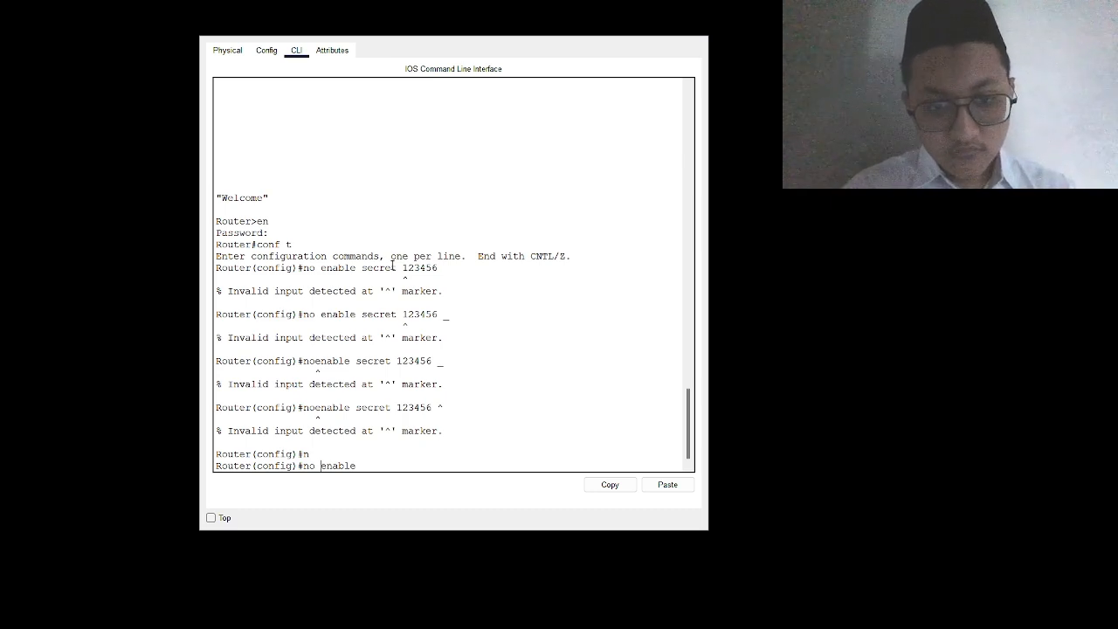
{"action": "key", "text": "BackSpace"}
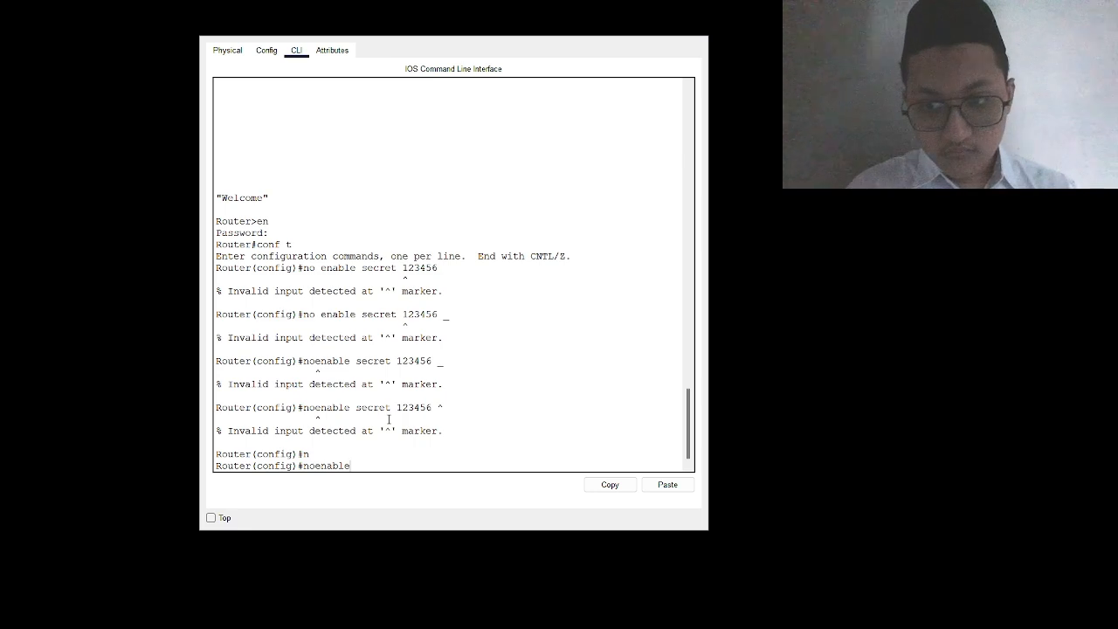
{"action": "type", "text": "scre"}
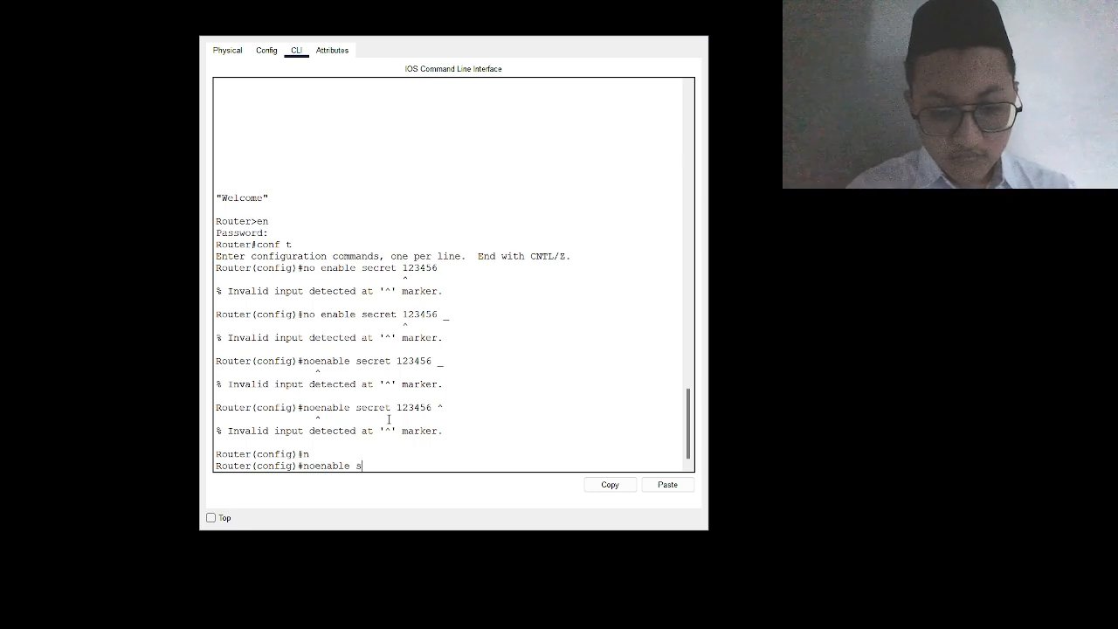
{"action": "key", "text": "BackSpace"}
{"action": "key", "text": "BackSpace"}
{"action": "key", "text": "BackSpace"}
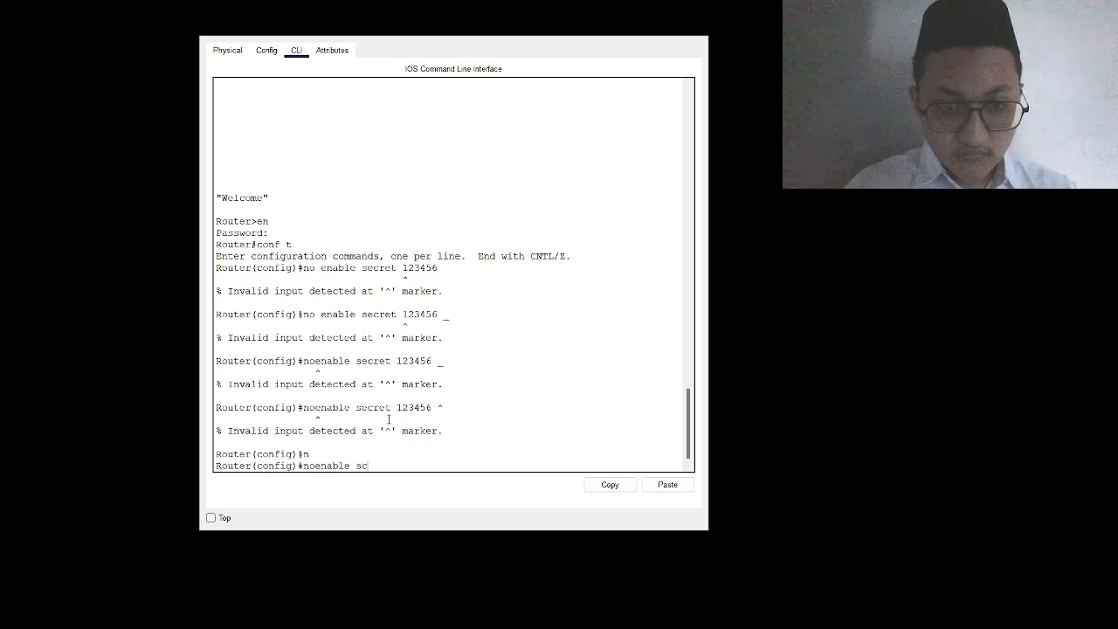
{"action": "type", "text": "ecret"}
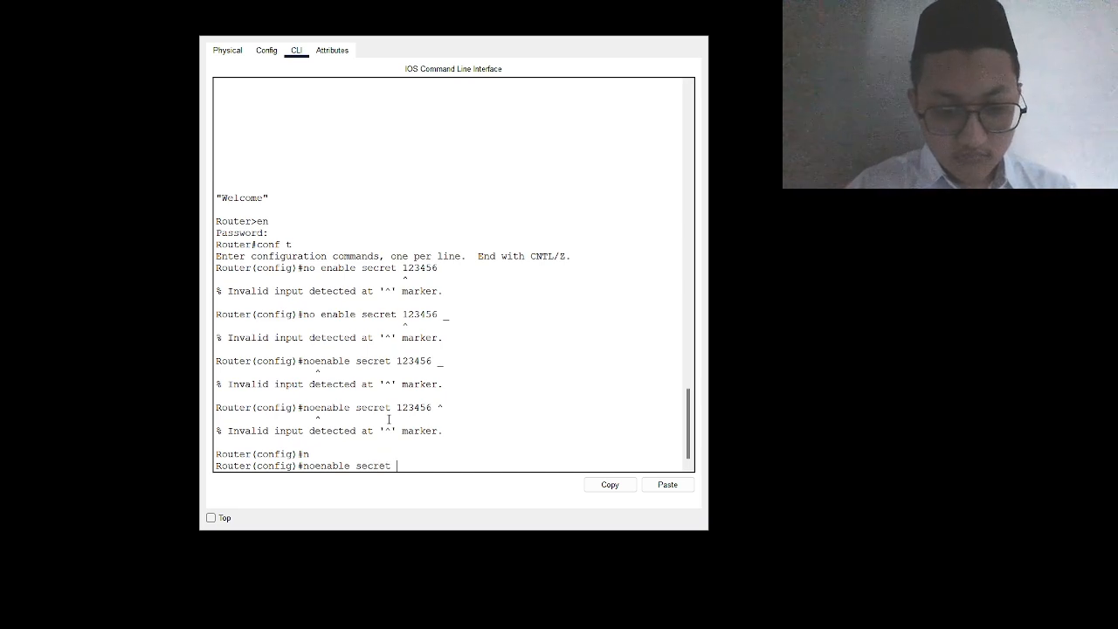
{"action": "type", "text": " 123456"}
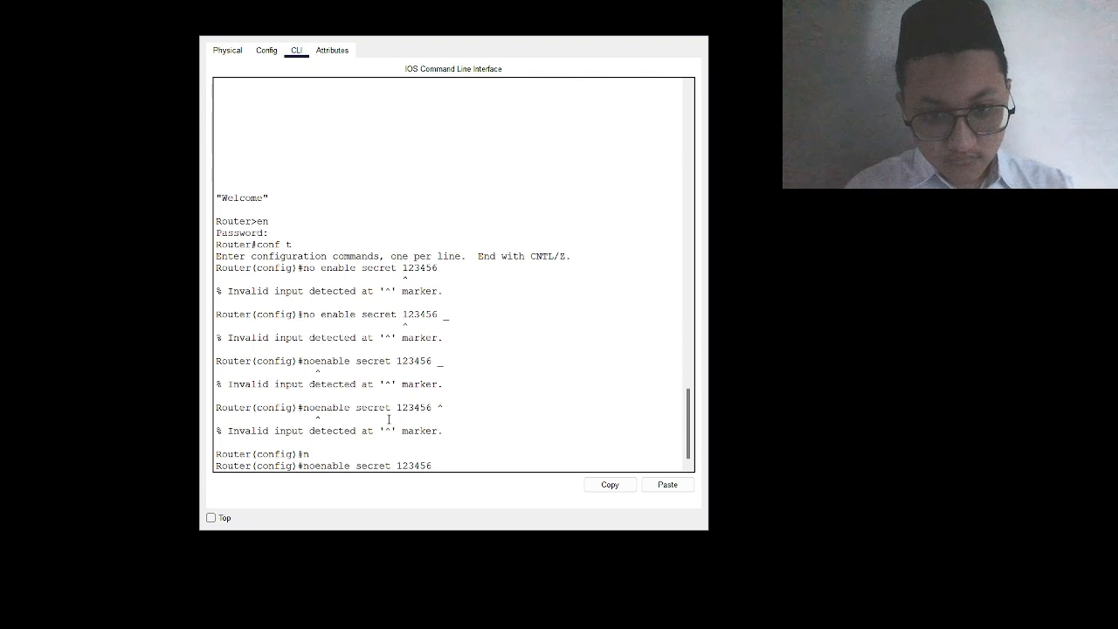
{"action": "key", "text": "BackSpace"}
{"action": "key", "text": "BackSpace"}
{"action": "key", "text": "BackSpace"}
{"action": "key", "text": "BackSpace"}
{"action": "key", "text": "BackSpace"}
{"action": "key", "text": "BackSpace"}
{"action": "key", "text": "BackSpace"}
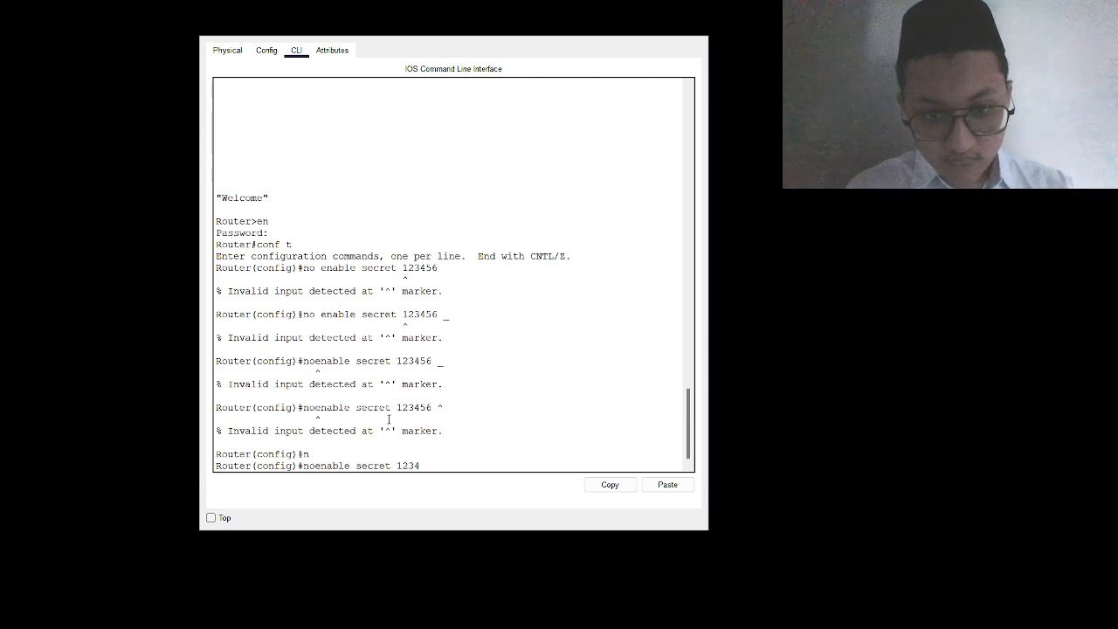
{"action": "key", "text": "Return"}
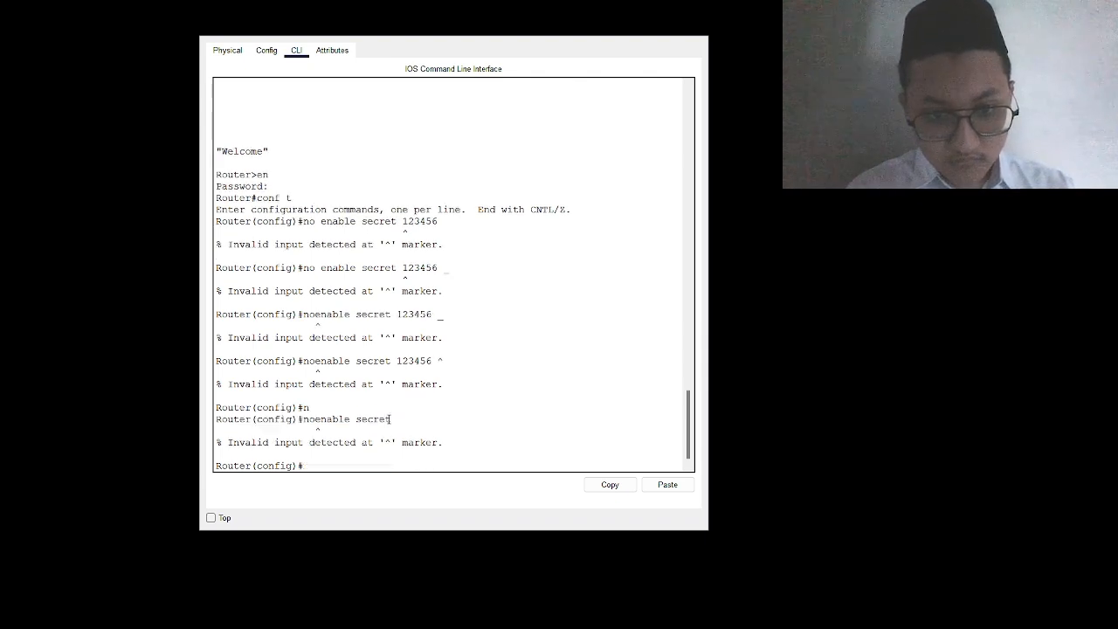
{"action": "key", "text": "Up"}
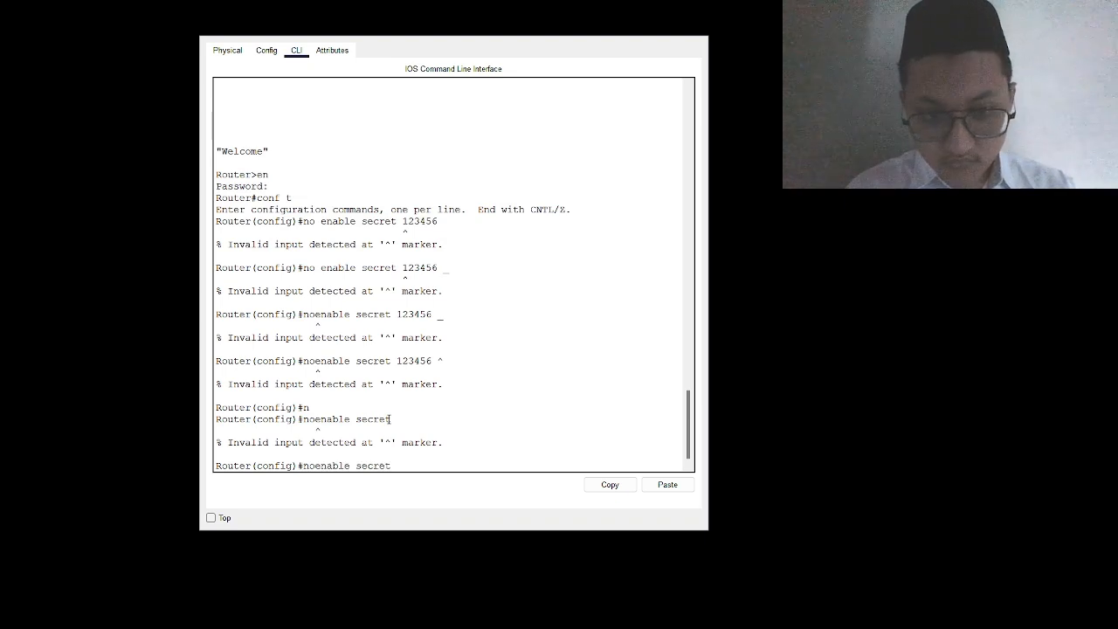
{"action": "key", "text": "Return"}
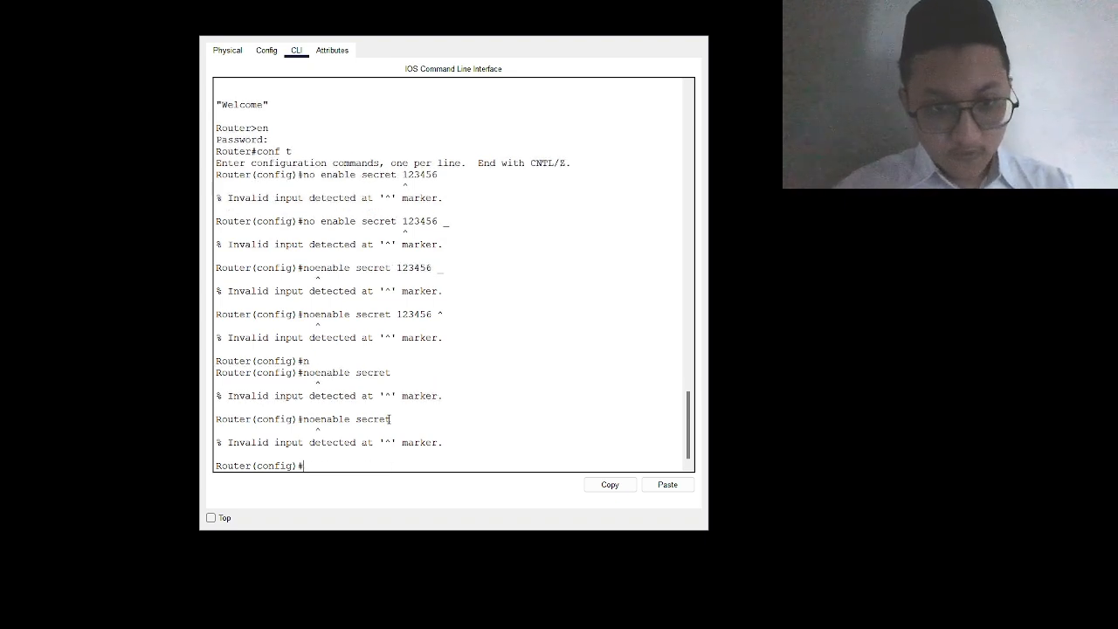